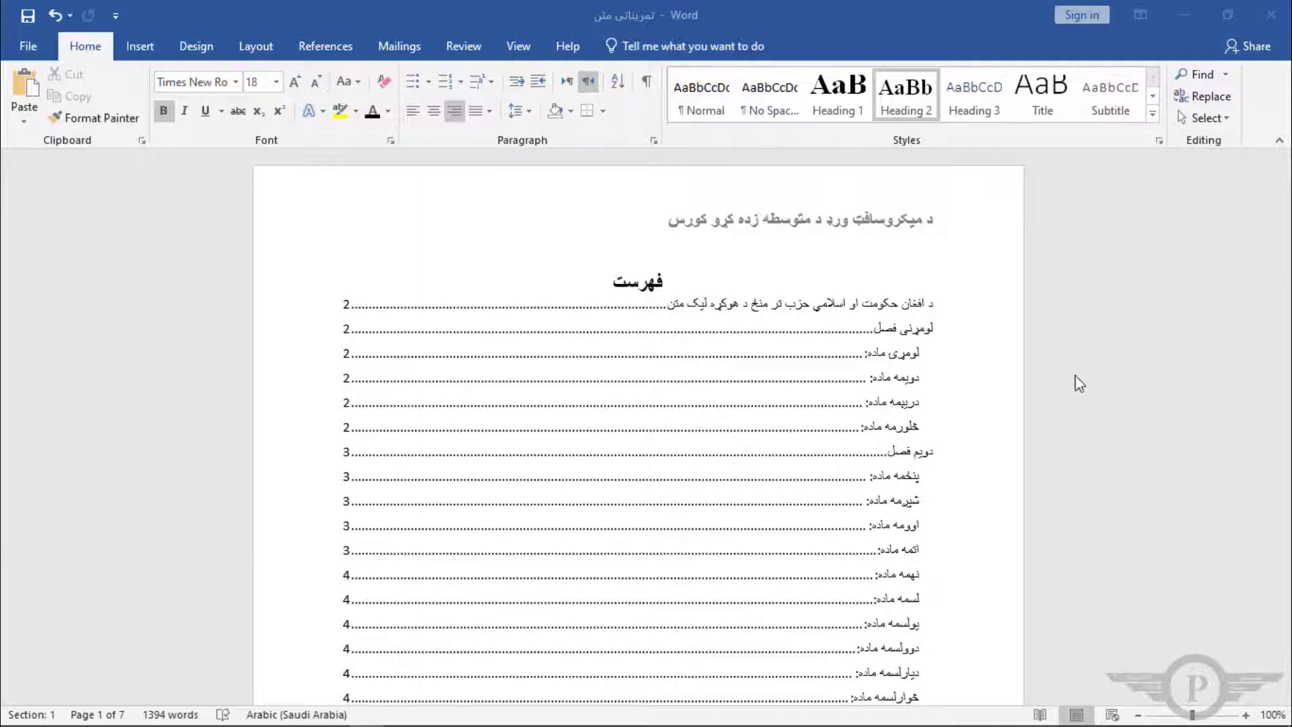
Step: Follow the BBC web link given as the original text's address on the document's last page
click(139, 48)
click(139, 47)
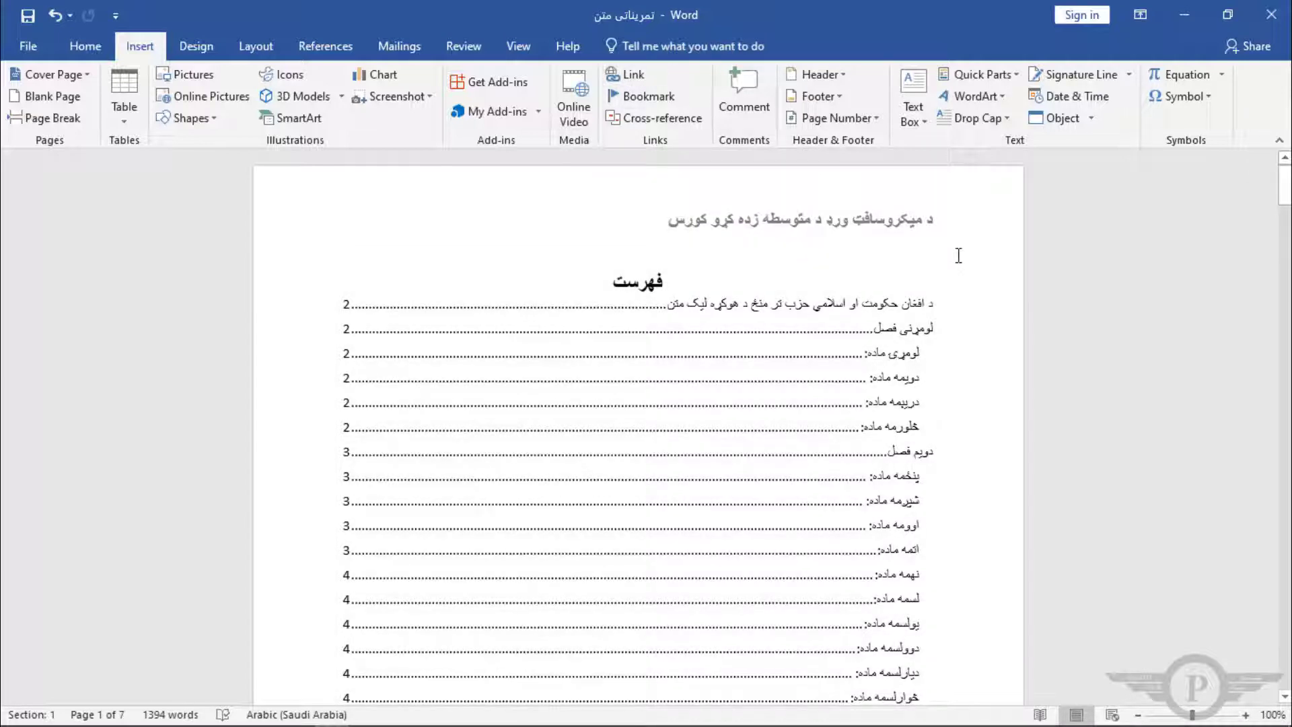
scroll(958, 255, down, 11)
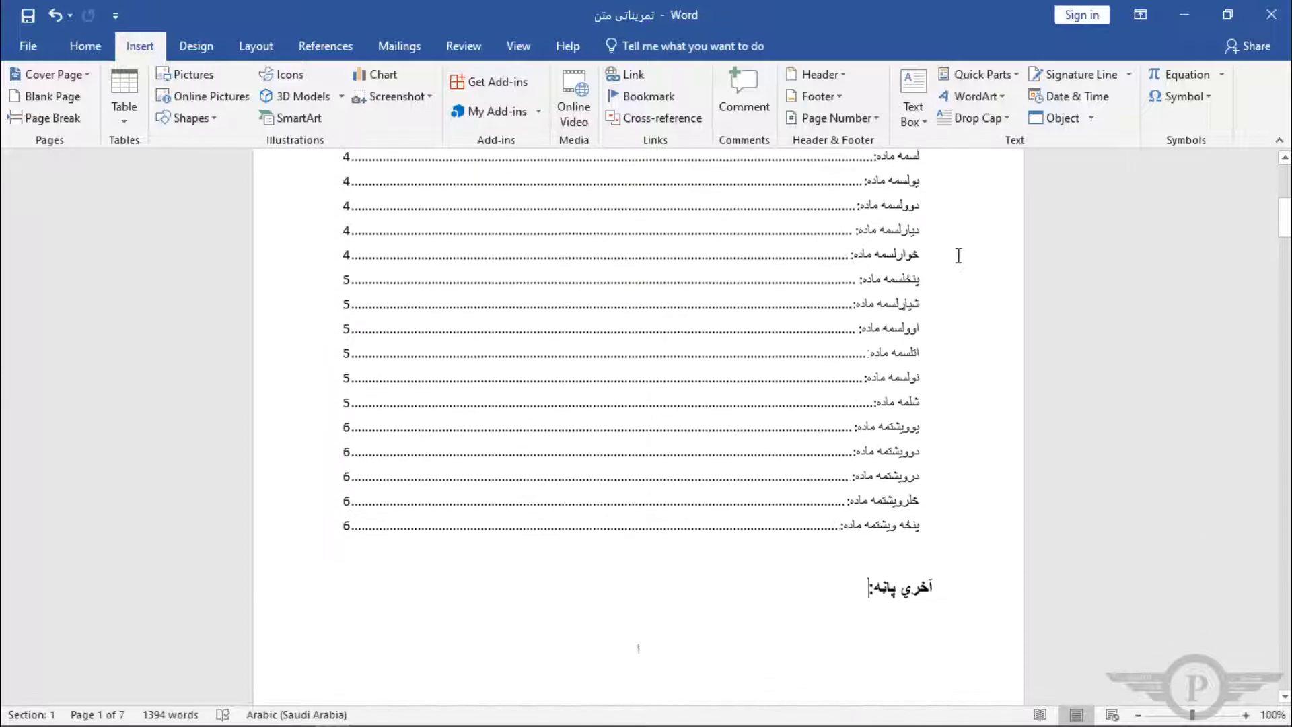
scroll(937, 360, down, 15)
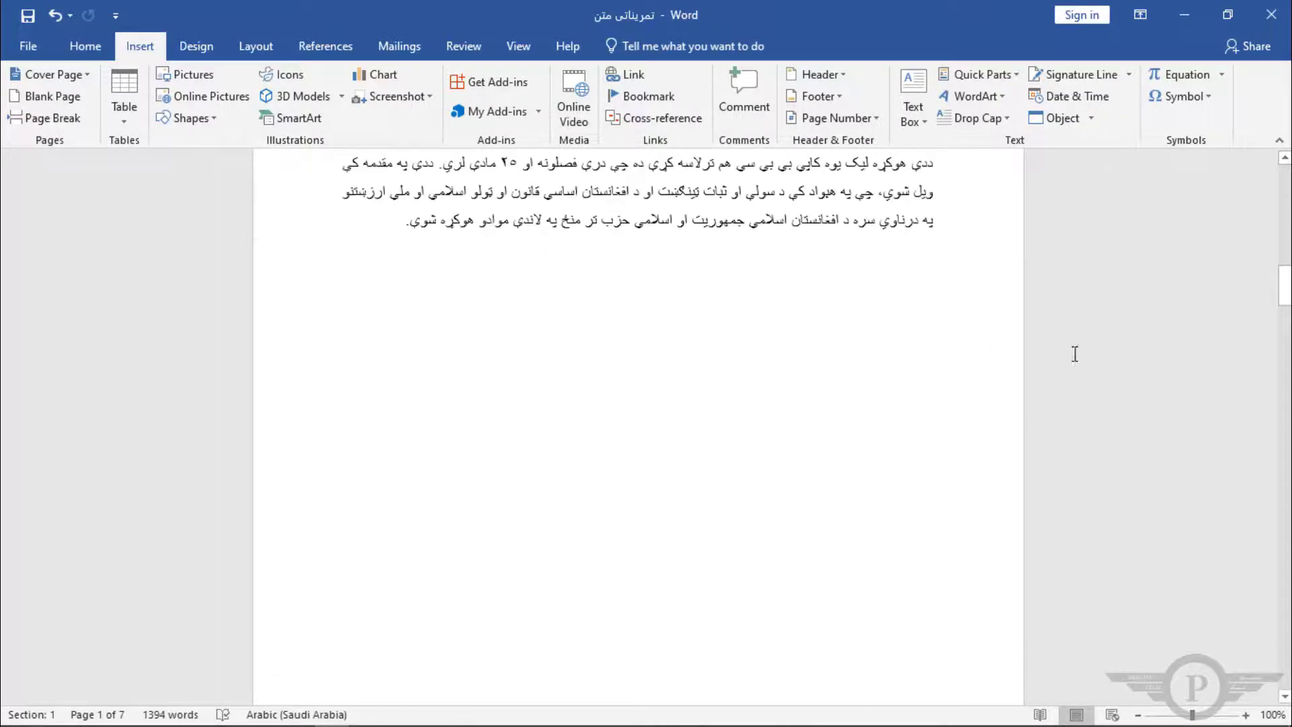
drag(1285, 302, 1275, 673)
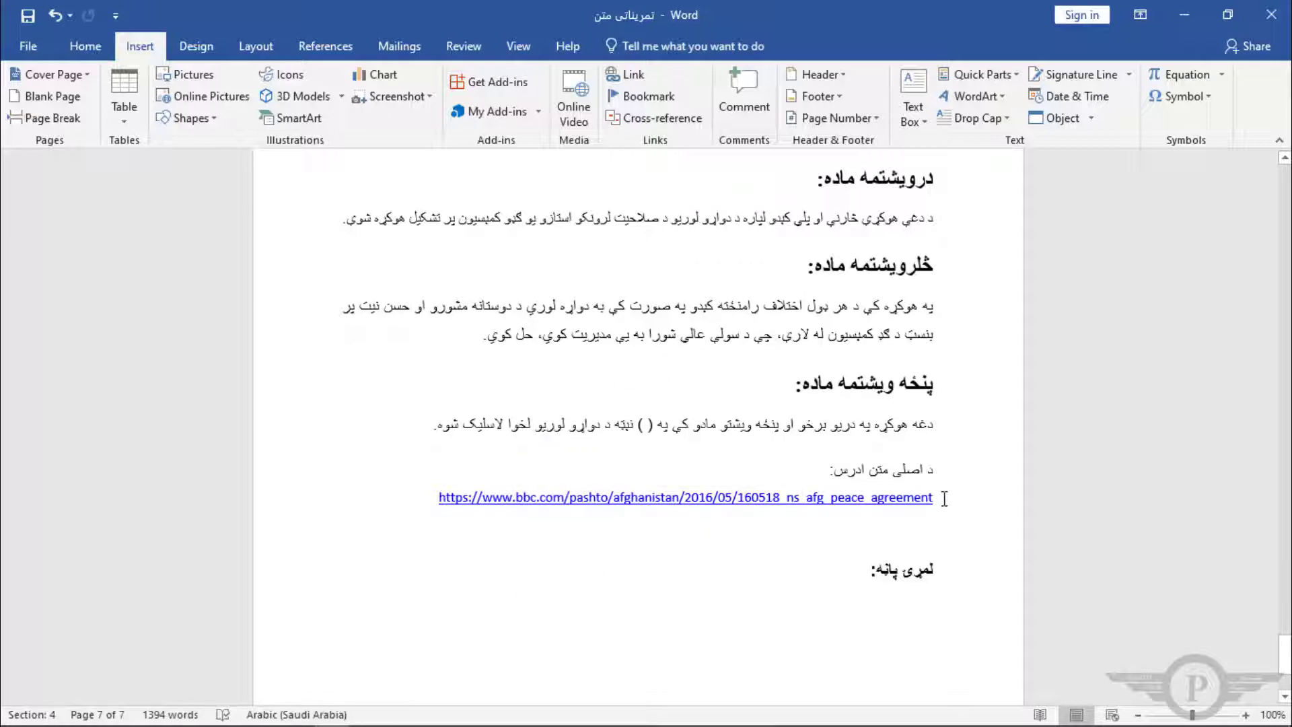
drag(944, 498, 440, 506)
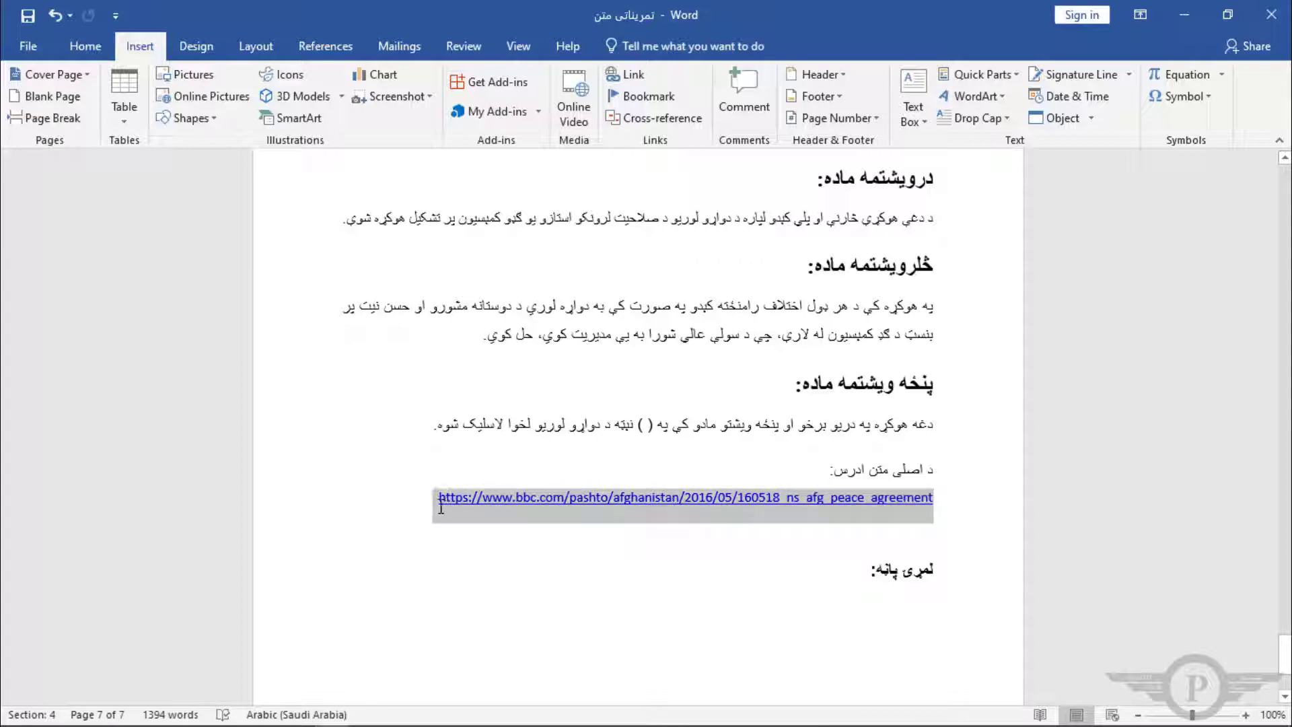
click(557, 542)
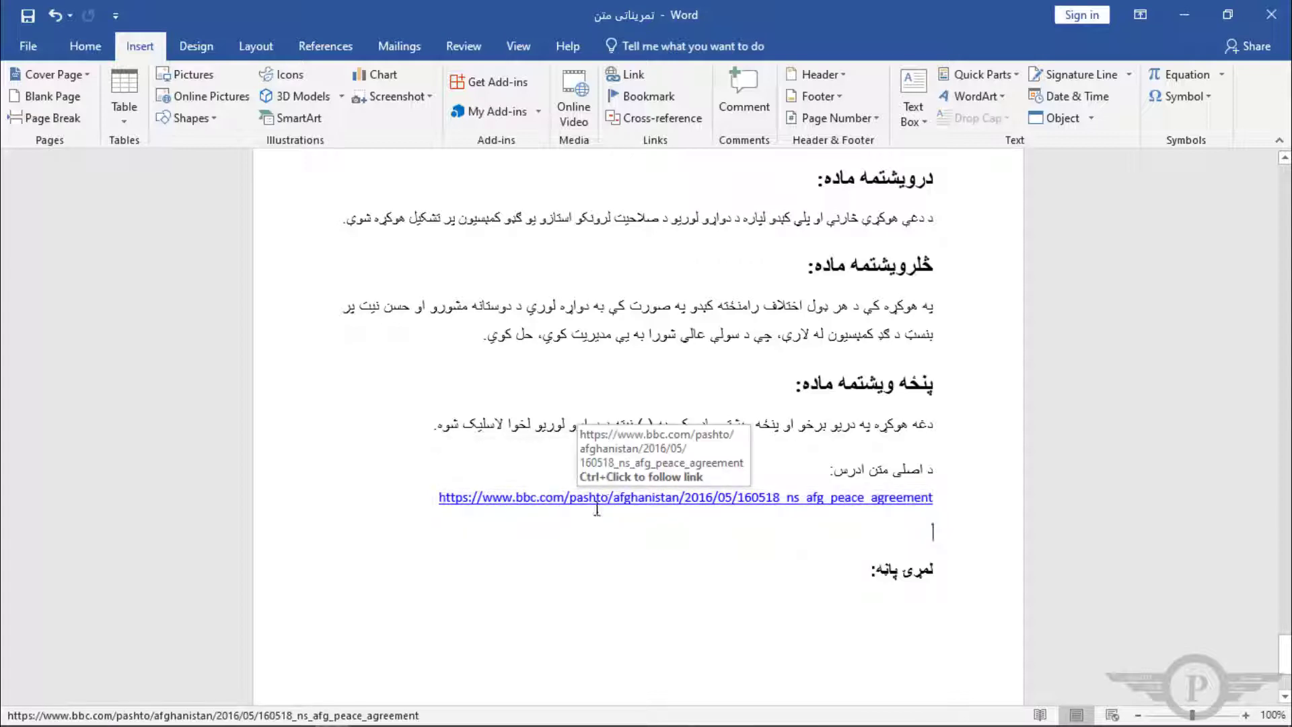
ctrl+click(635, 497)
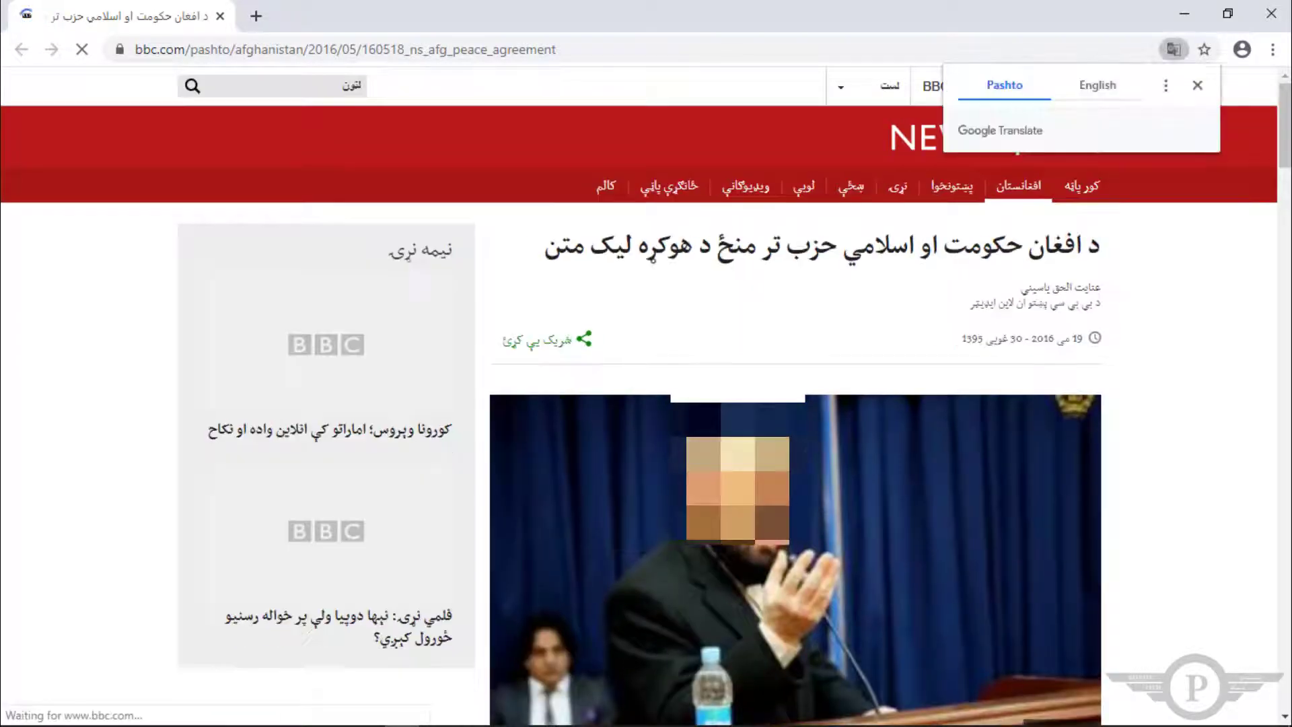
Step: Examine the BBC Pashto article down to its end and its web address, and close the page to return to the Word document
scroll(974, 385, down, 8)
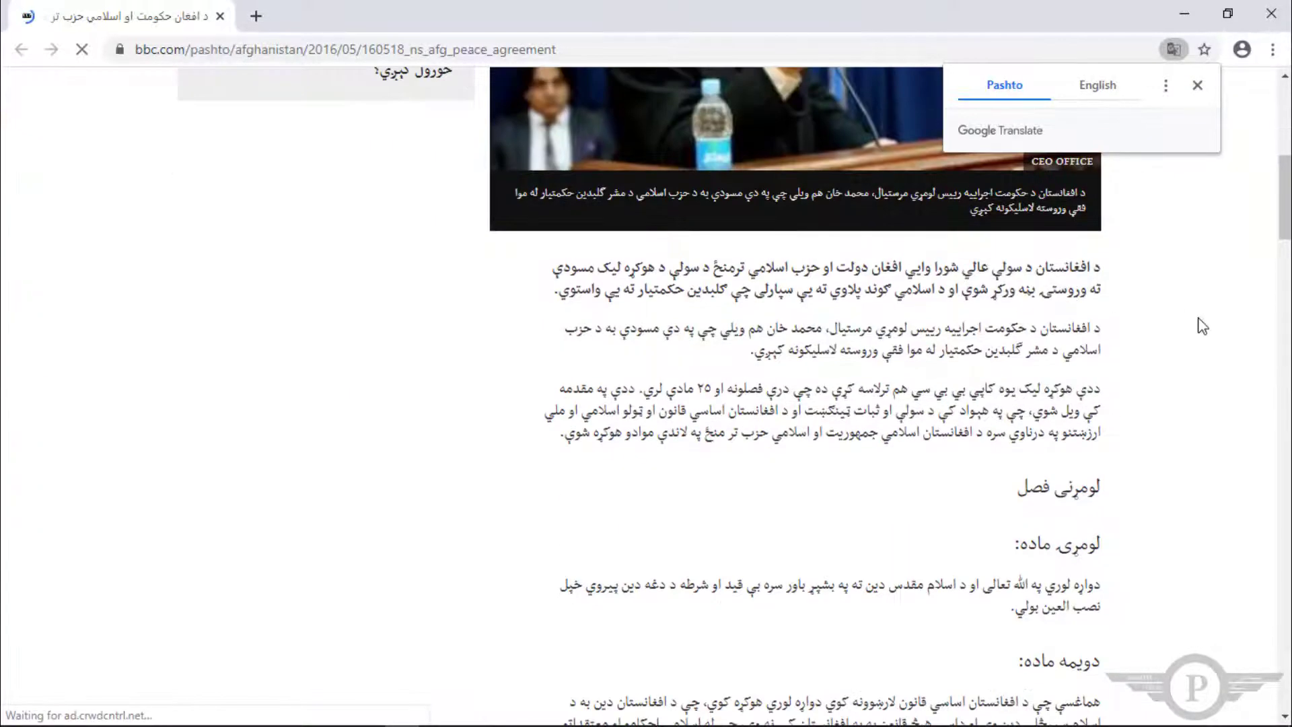
scroll(1103, 431, down, 9)
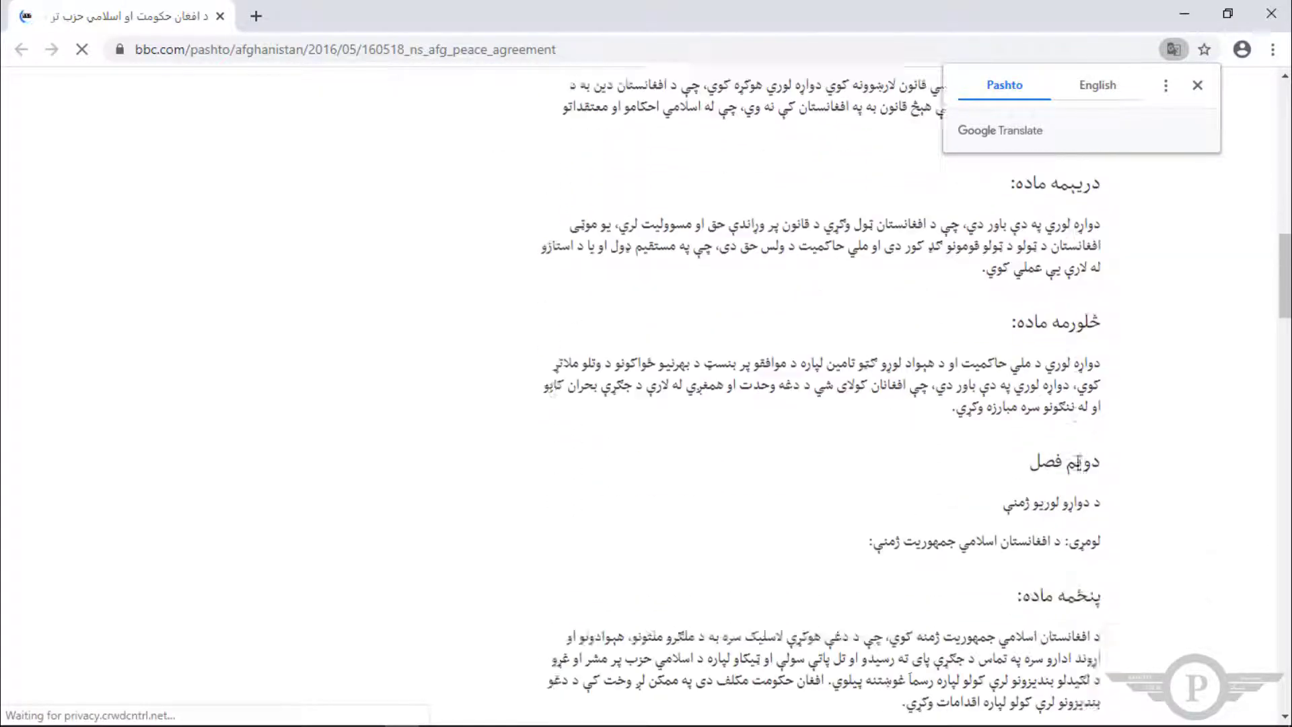
scroll(1079, 462, down, 12)
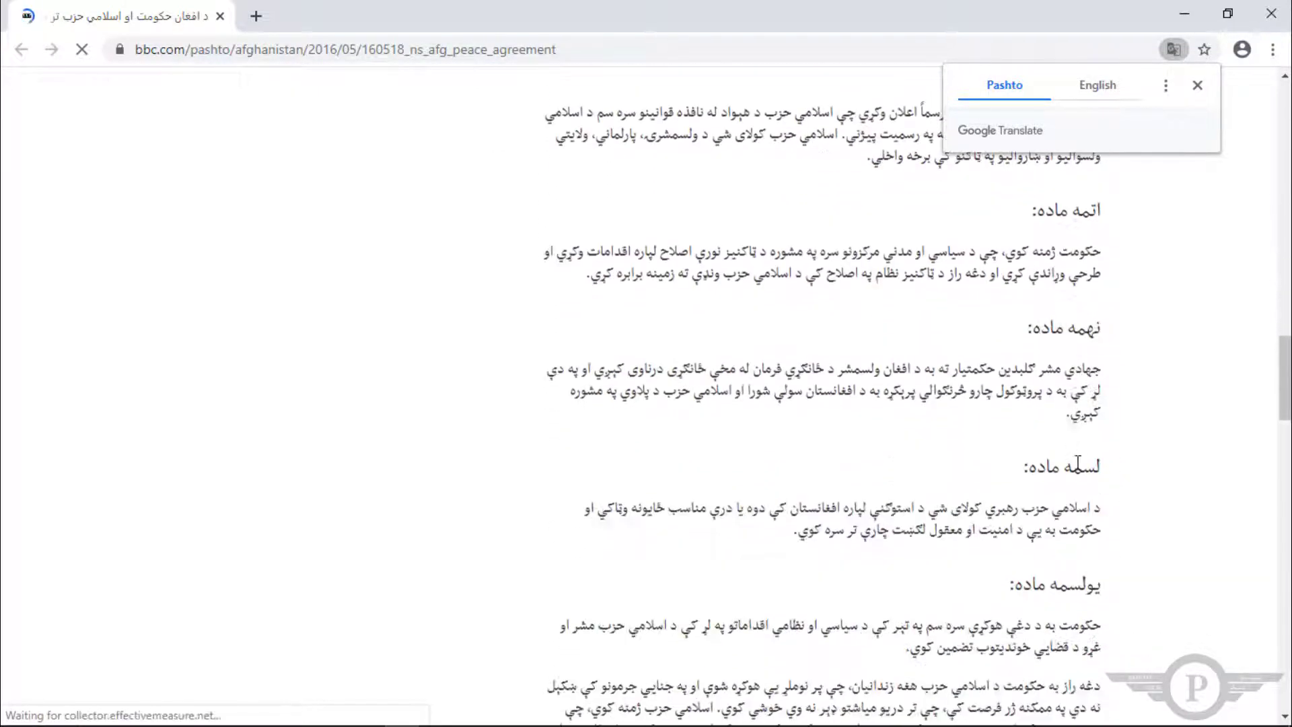
scroll(1078, 463, down, 20)
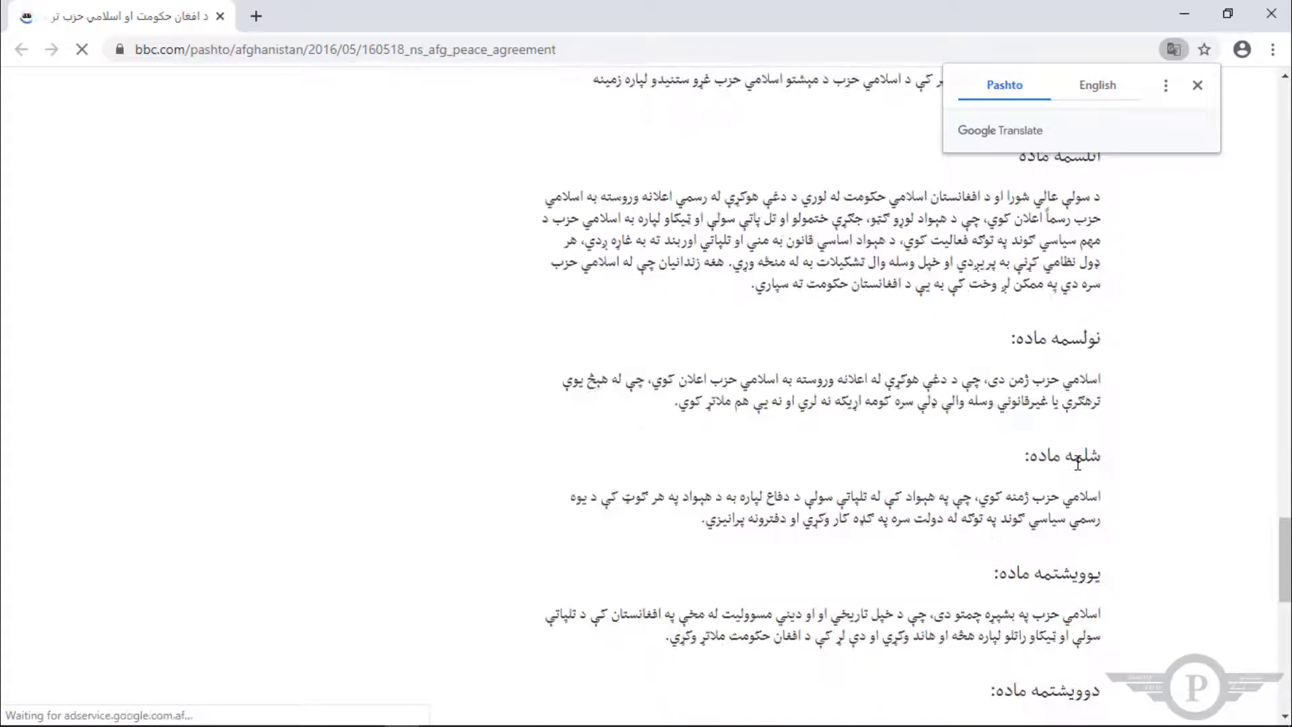
scroll(1077, 463, down, 11)
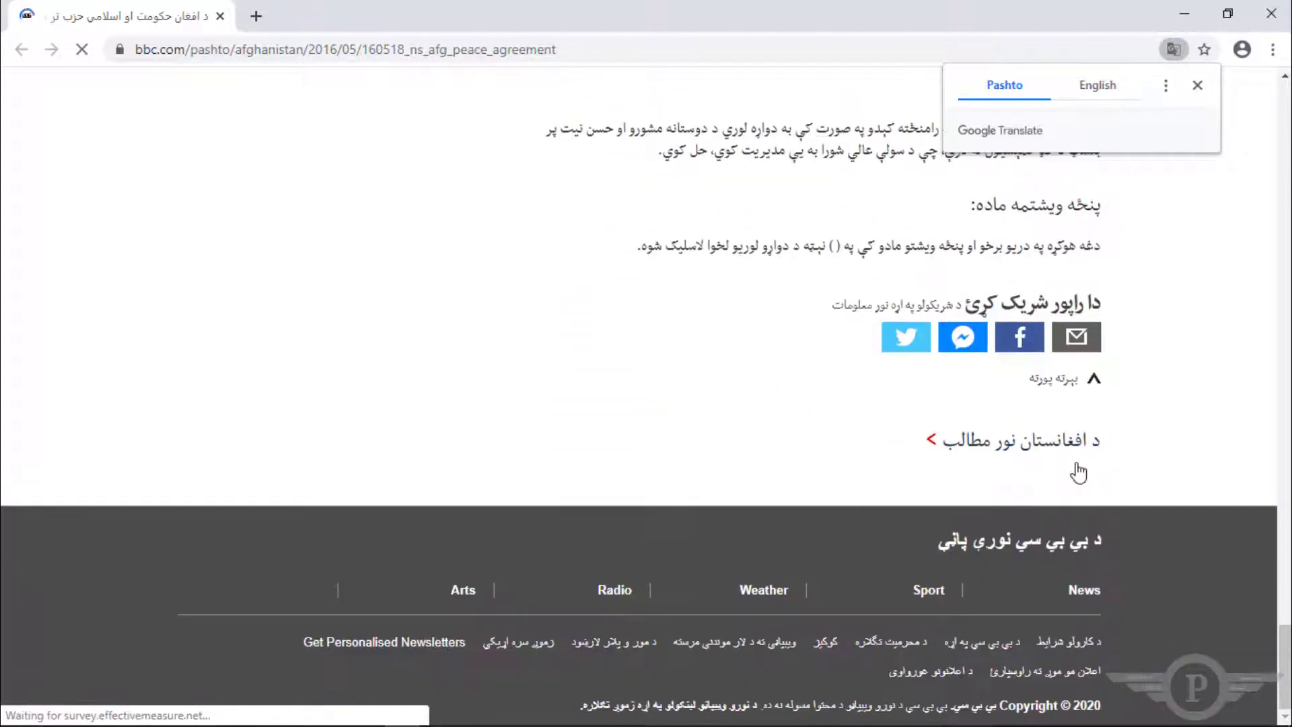
scroll(1078, 472, up, 18)
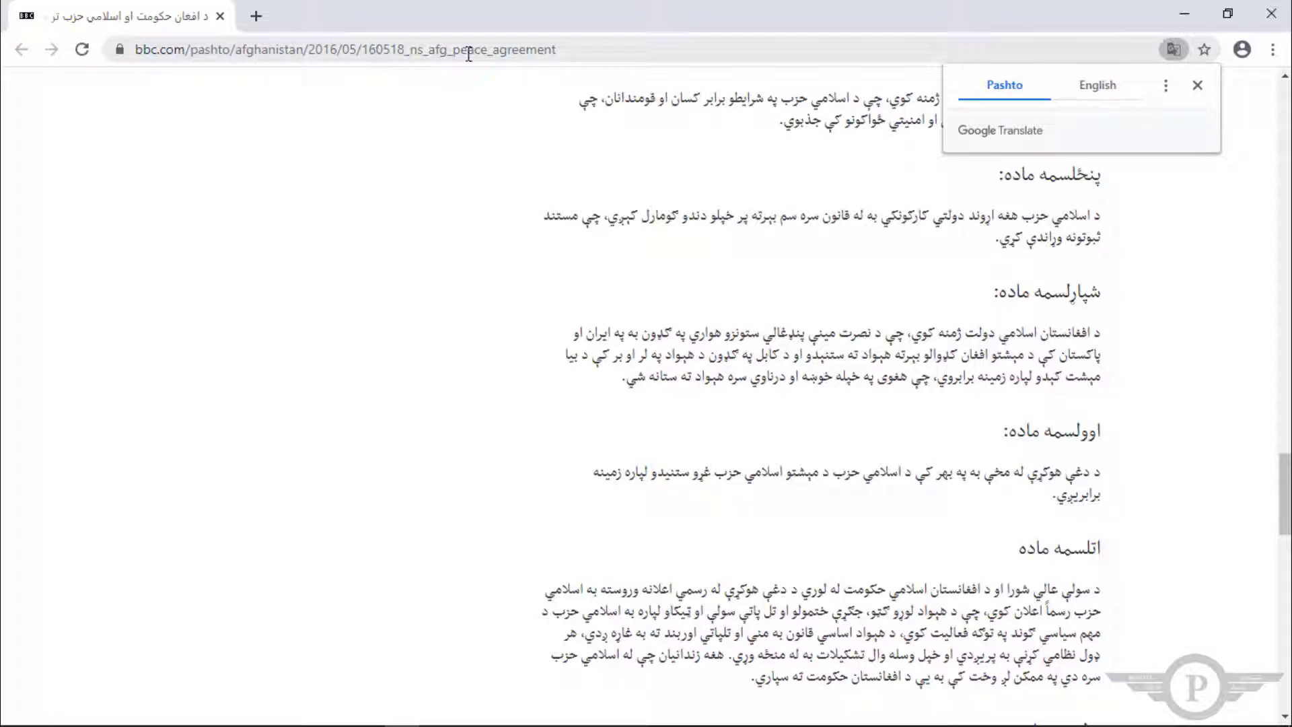
click(580, 48)
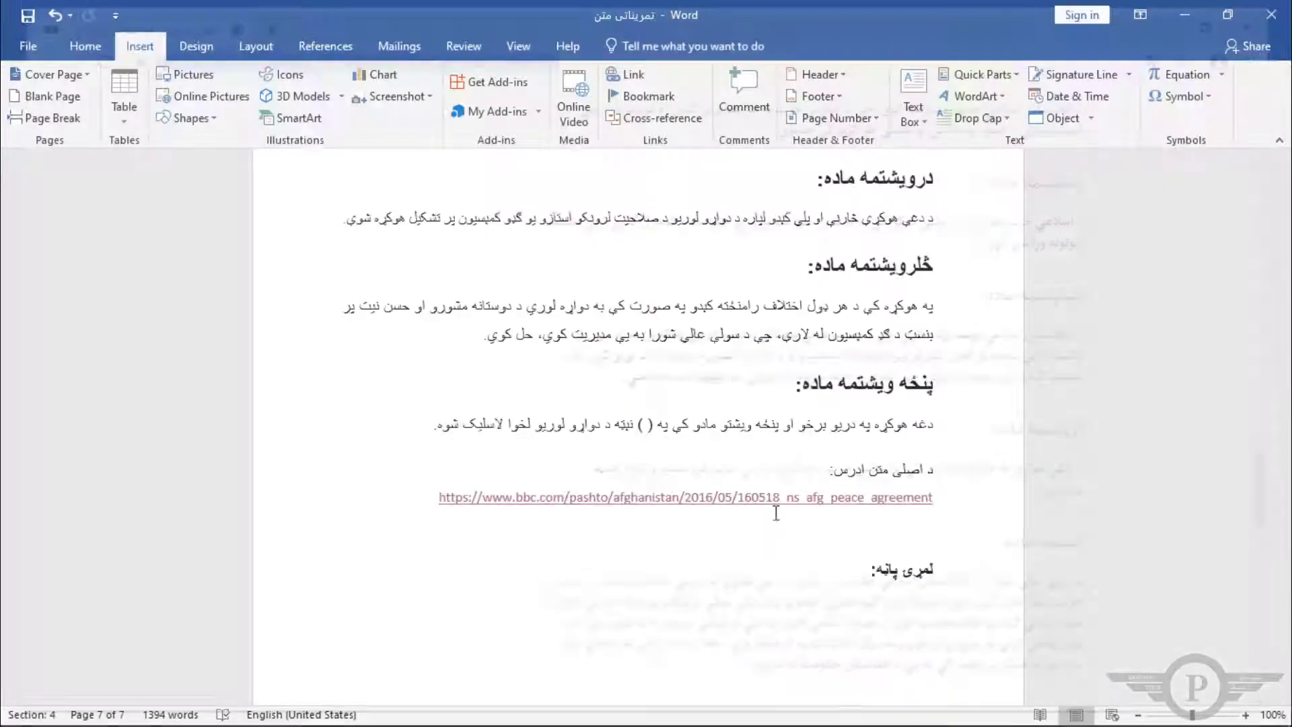
click(220, 16)
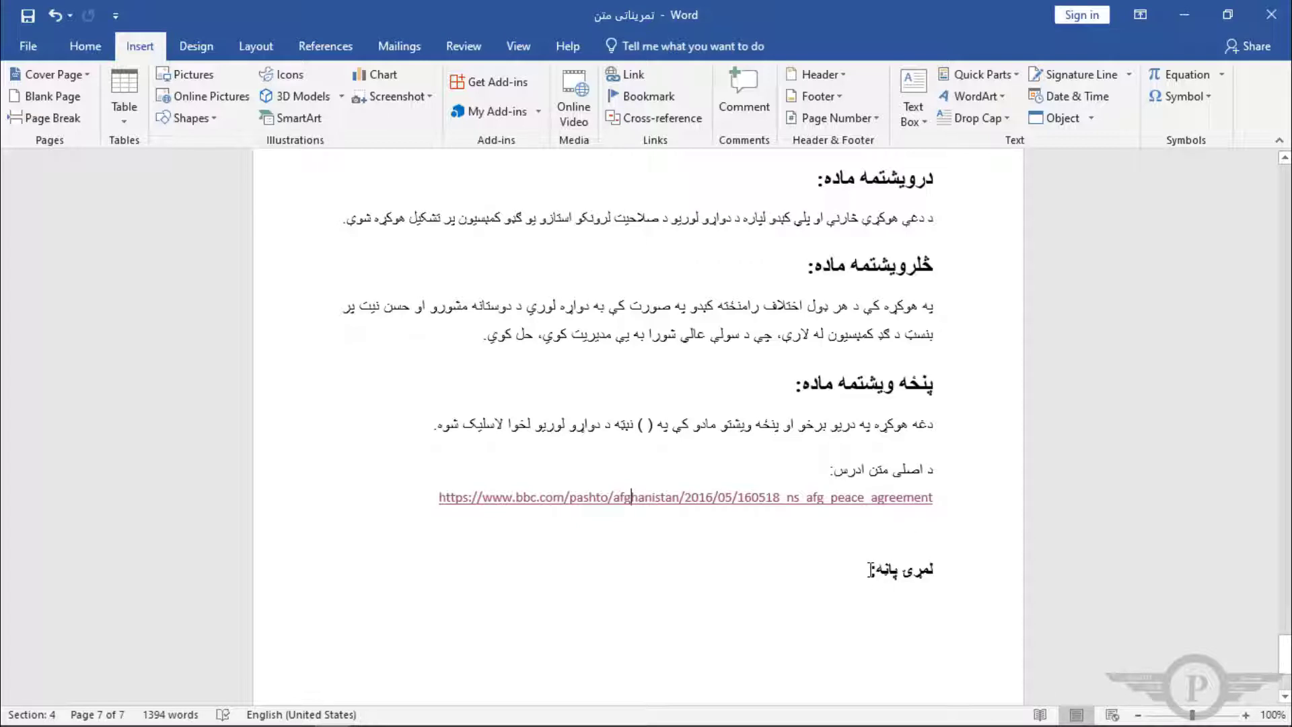
Step: Highlight the "لمړۍ پاڼه:" line on the last page and follow the "پنځمه ماده:" entry in the table of contents
drag(870, 569, 919, 567)
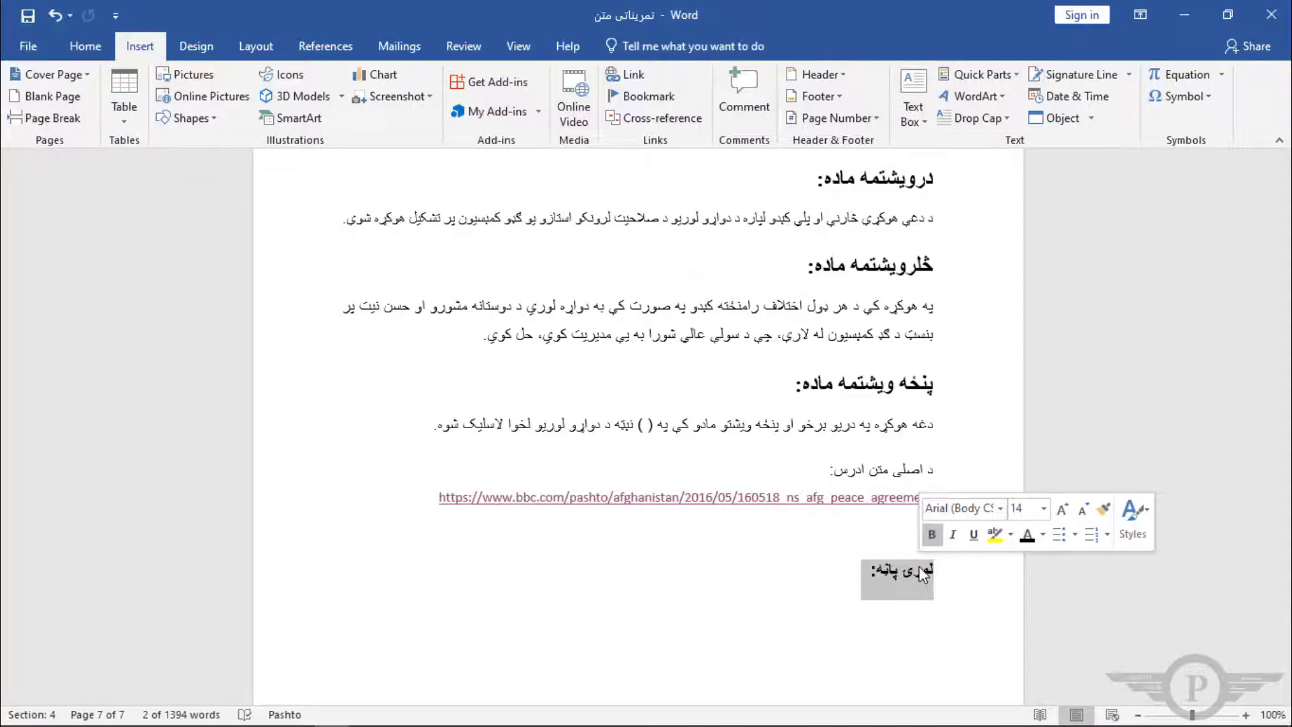
drag(1282, 657, 1283, 165)
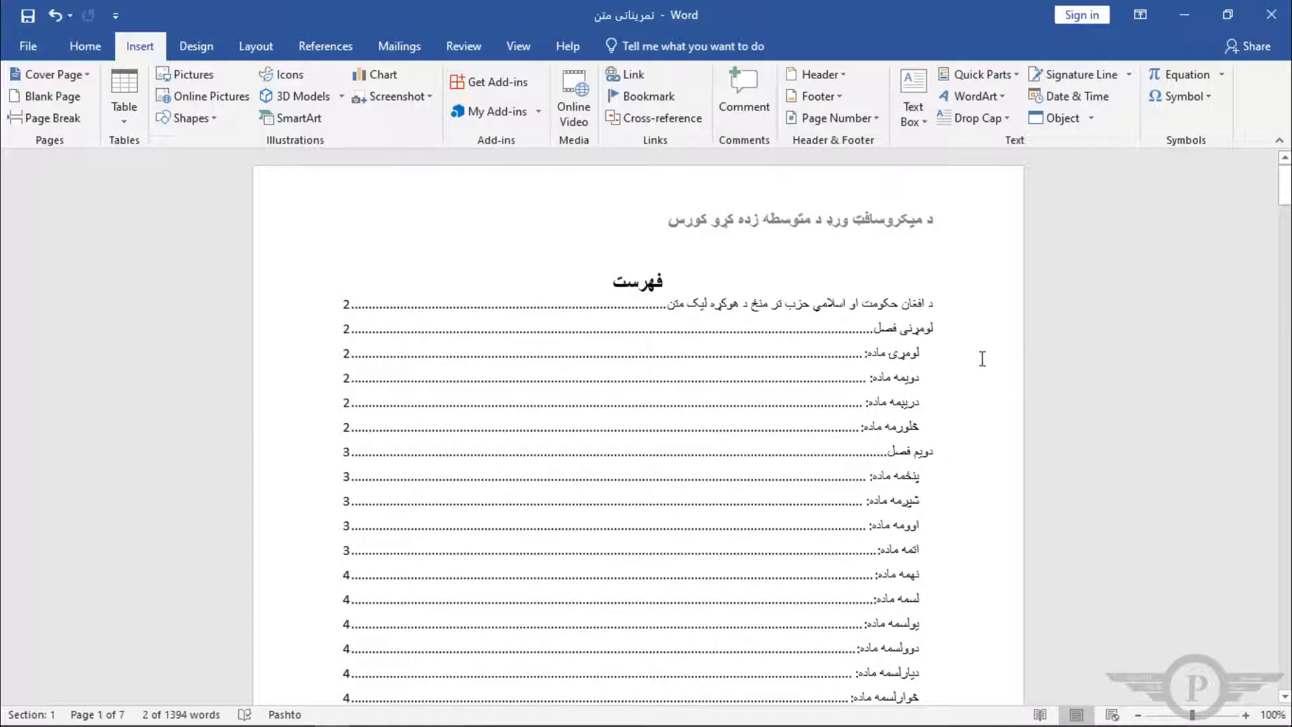
click(923, 334)
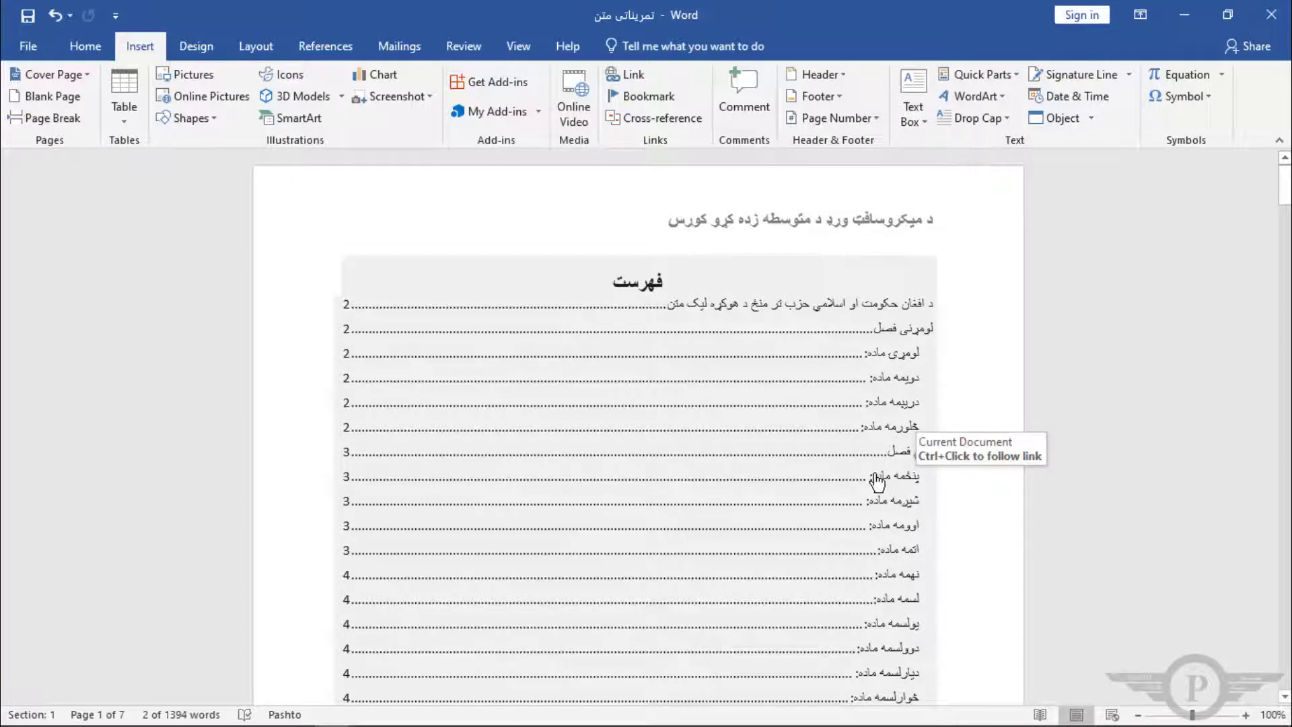
ctrl+click(908, 483)
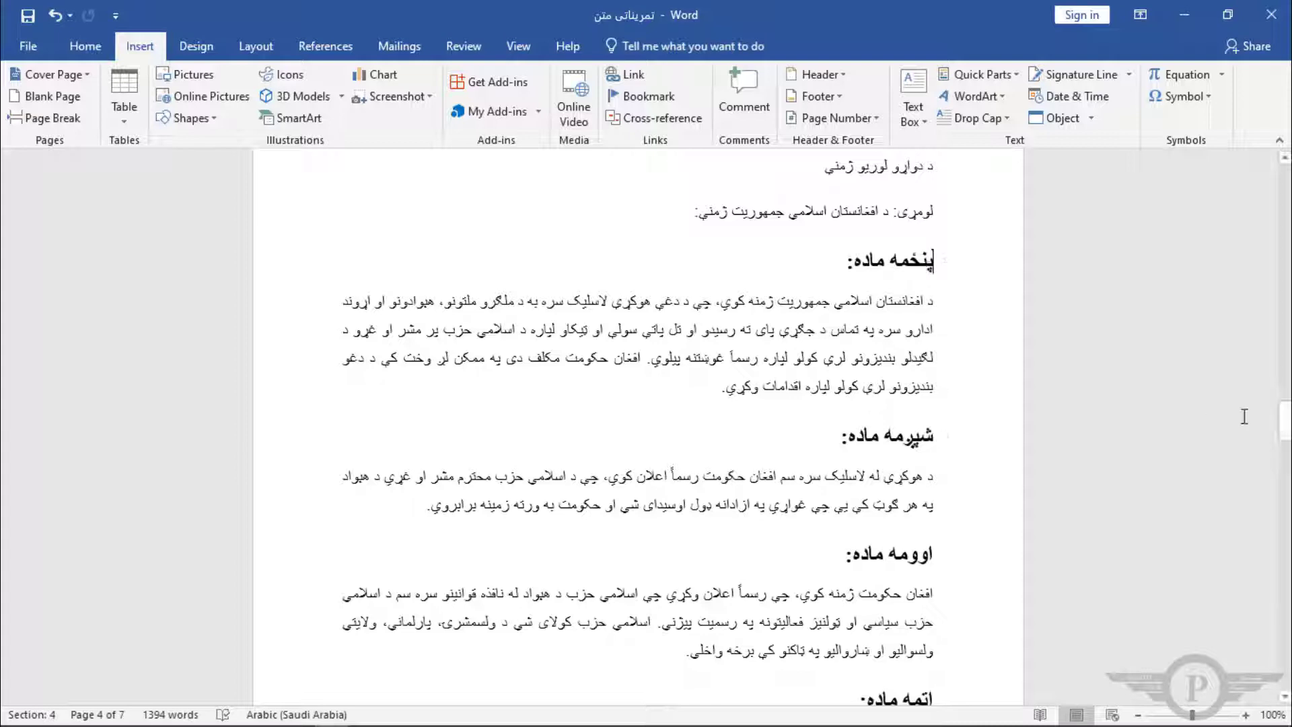
Step: Hyperlink the "آخري پاڼه:" text below the table of contents to this document's "پنځه ویشتمه ماده:" heading, and follow the link
drag(1283, 419, 1284, 171)
scroll(882, 502, down, 5)
scroll(881, 502, down, 5)
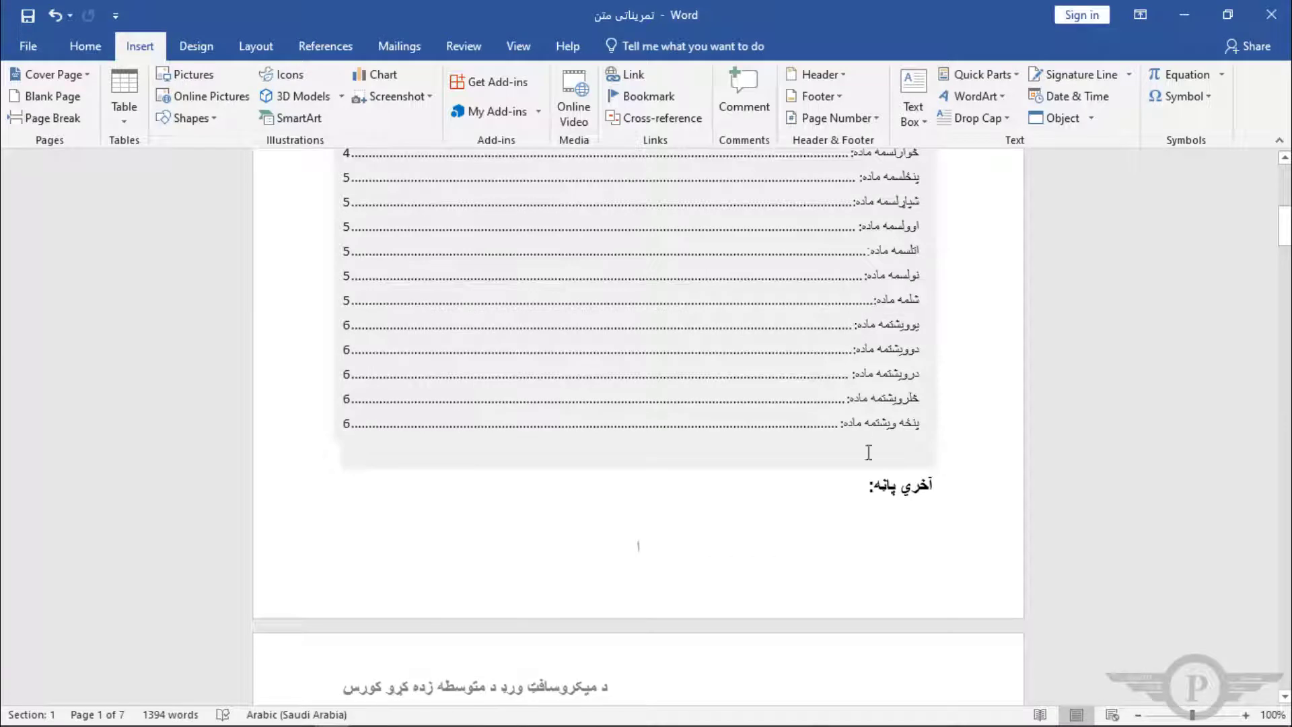
click(862, 485)
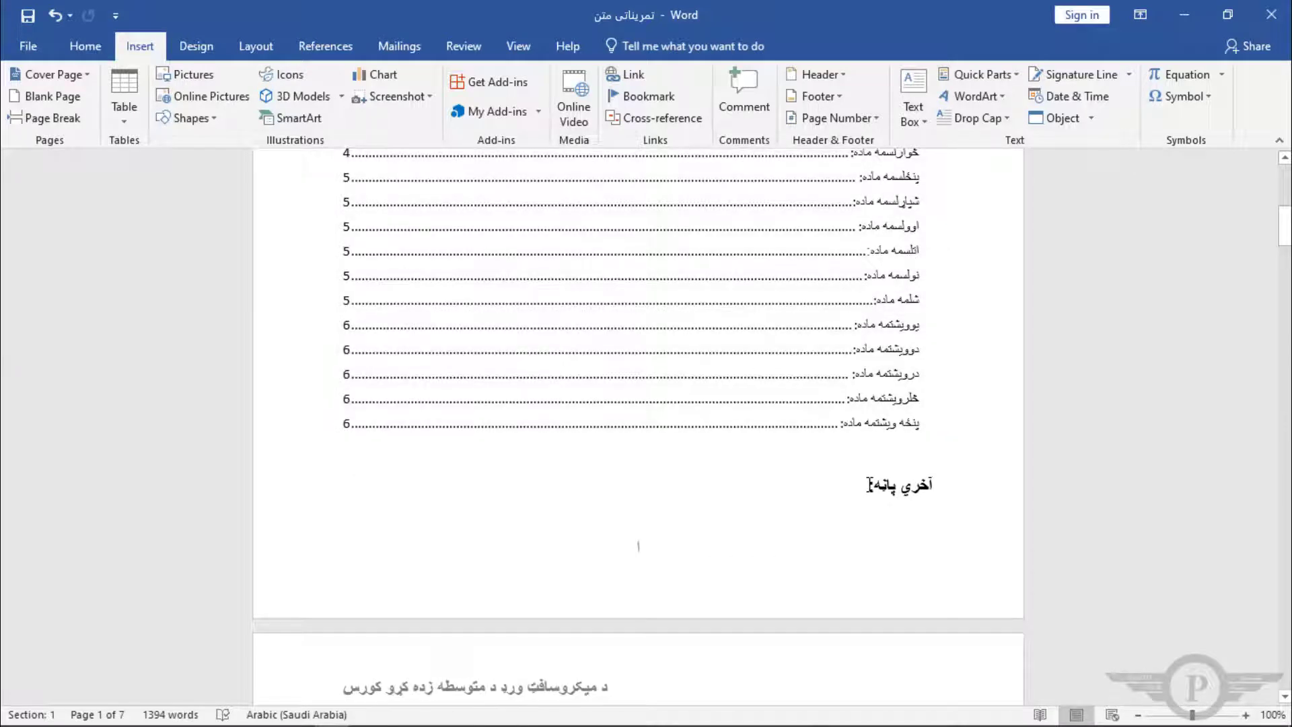
drag(870, 485, 925, 479)
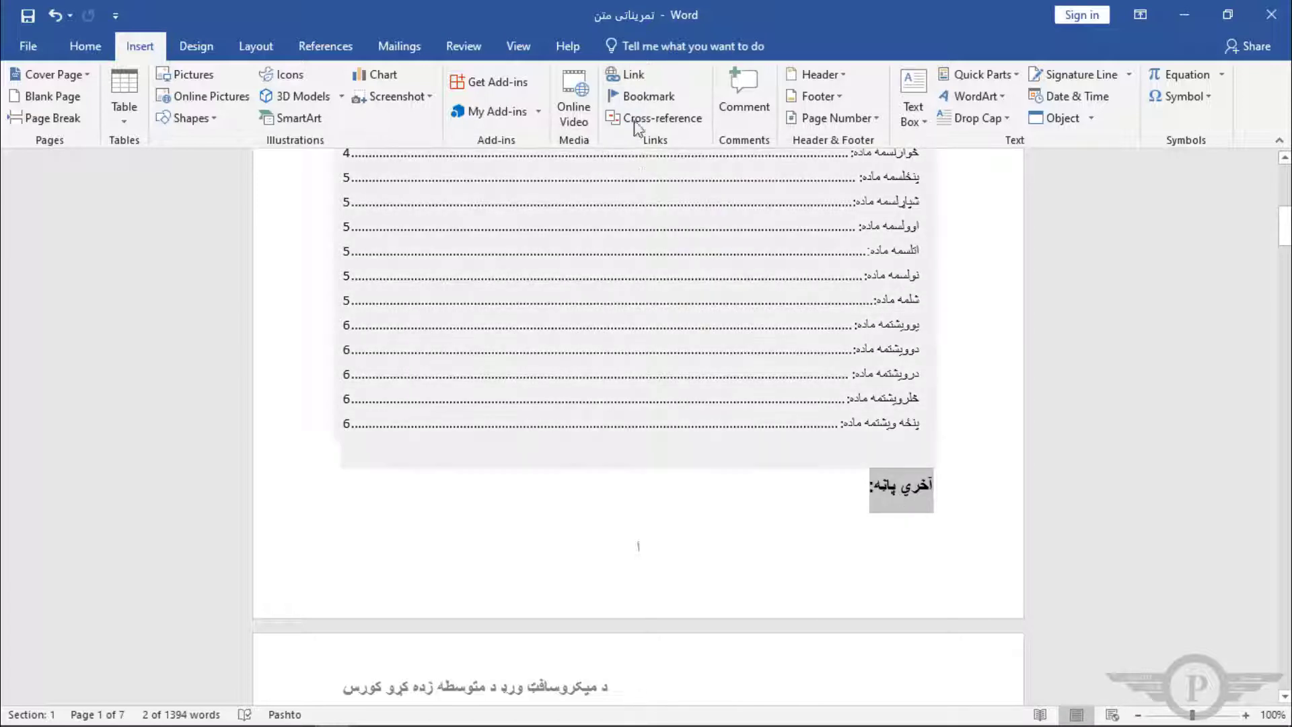
click(631, 73)
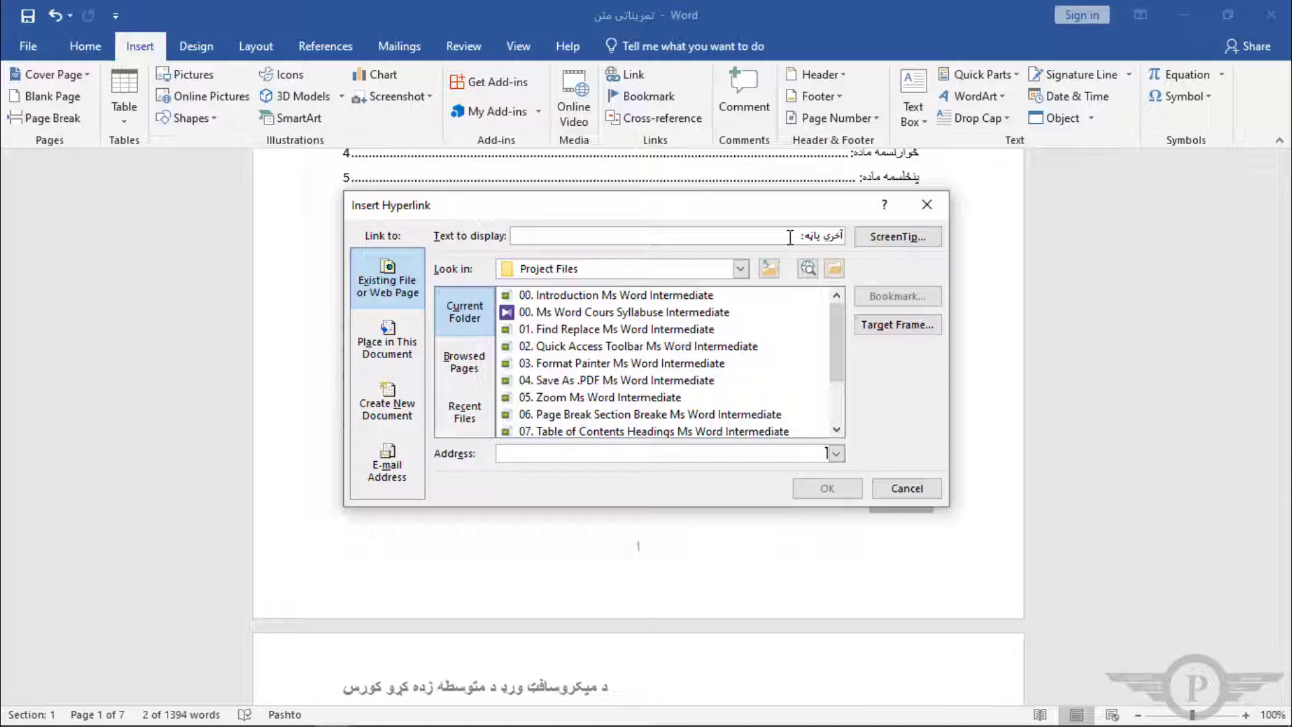
drag(790, 237, 845, 236)
click(401, 353)
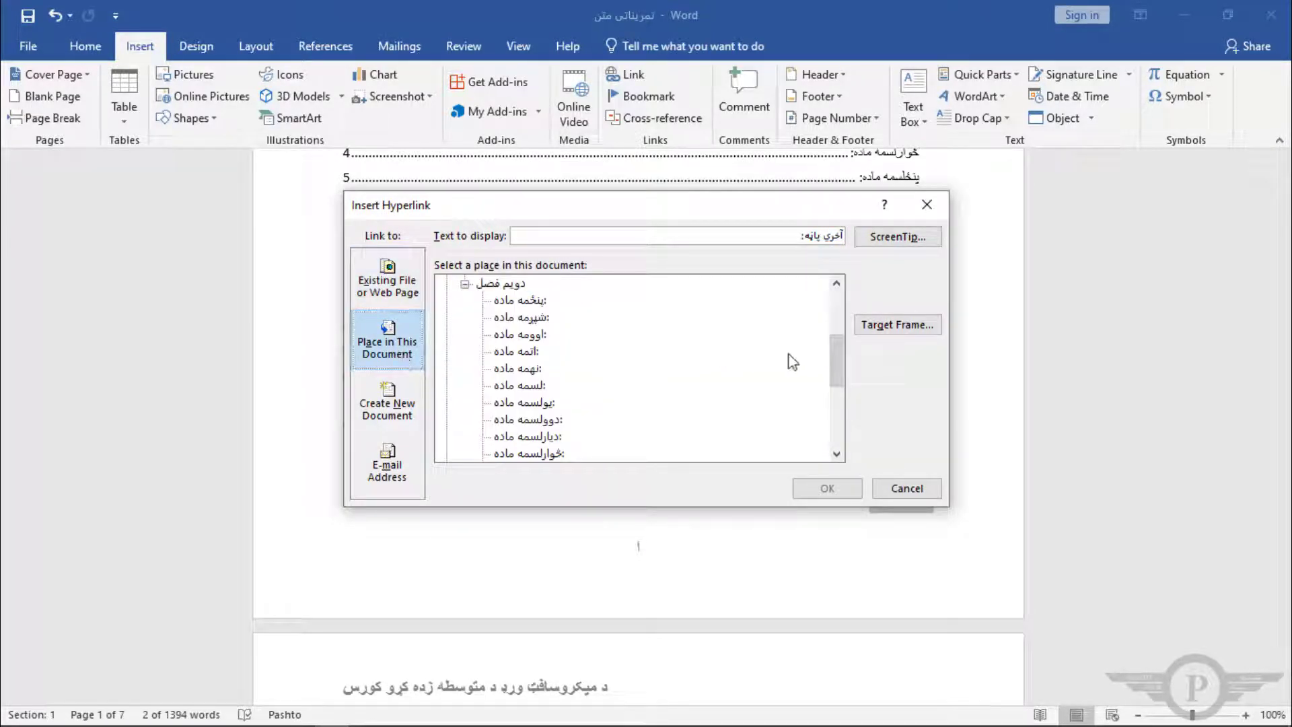
drag(845, 359, 836, 428)
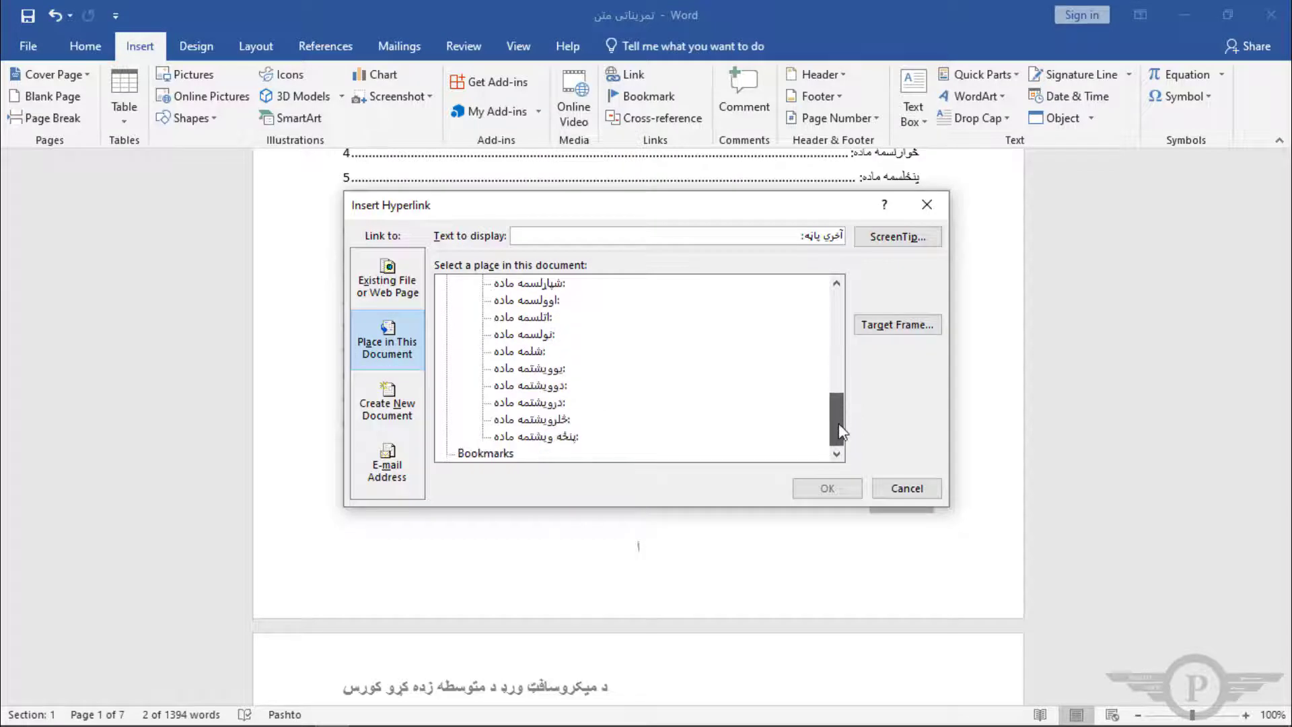
click(544, 443)
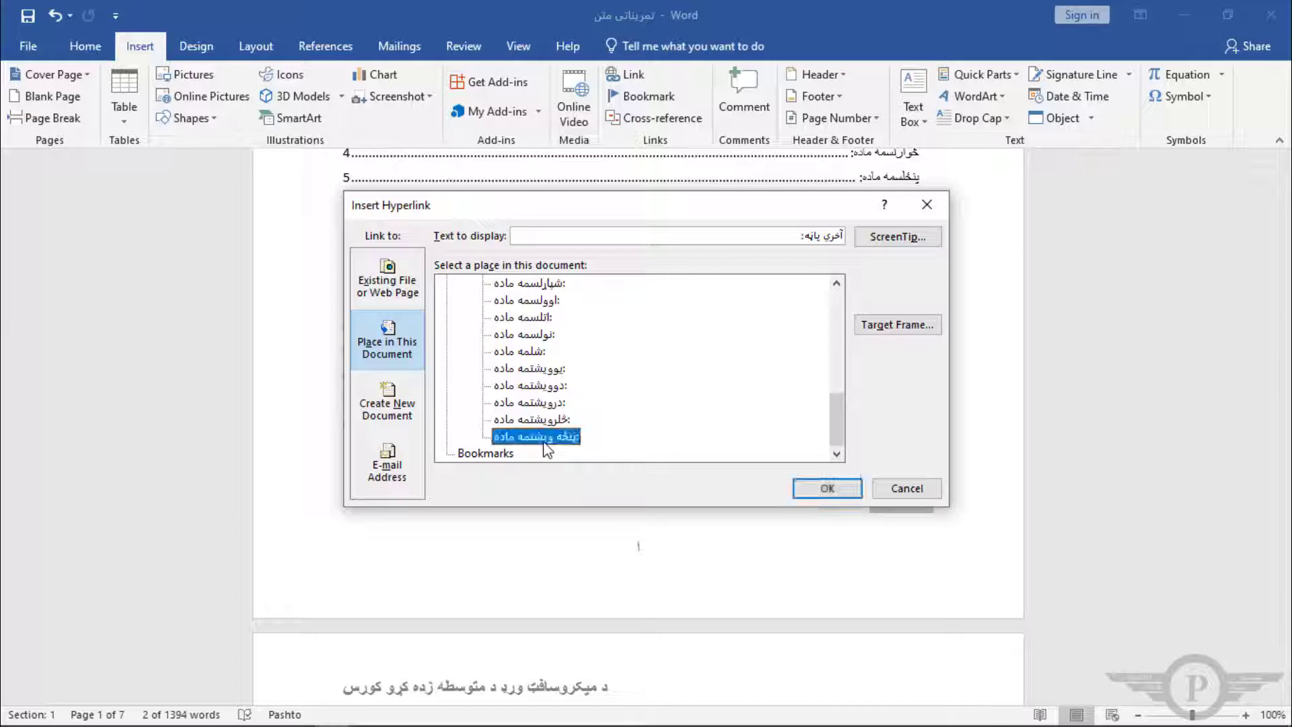
click(828, 488)
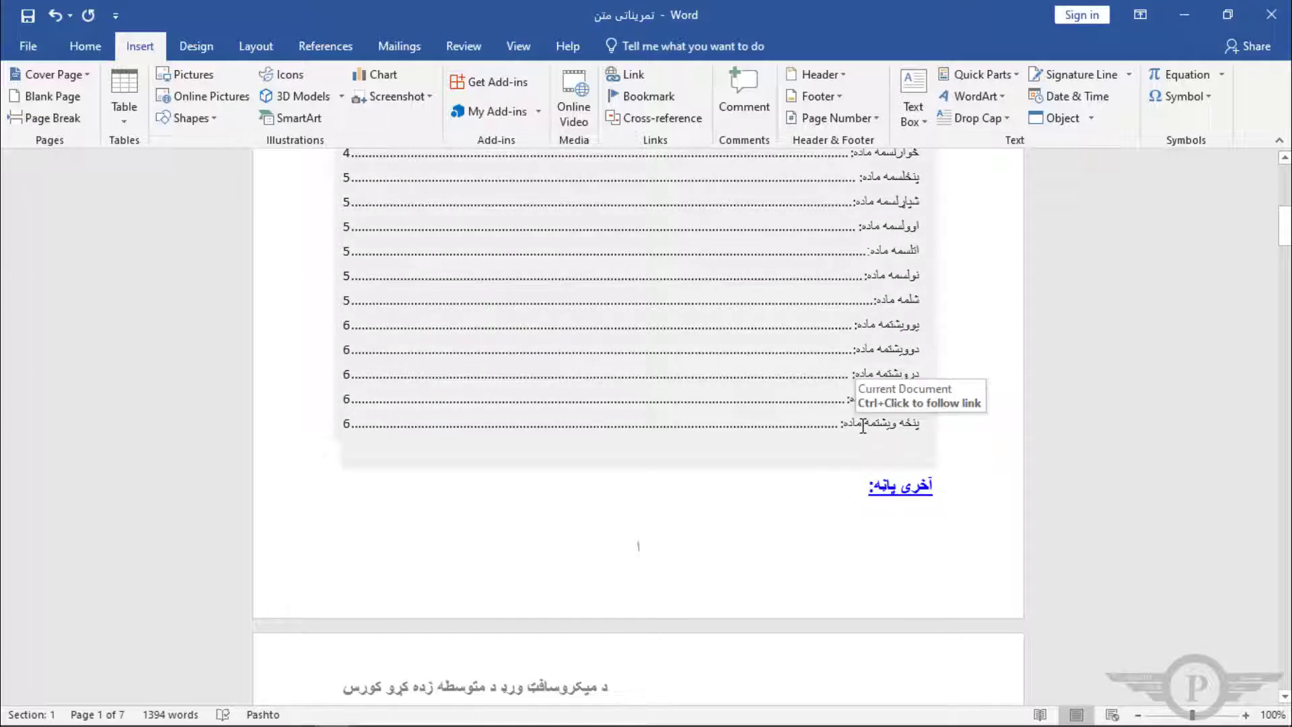
triple_click(888, 493)
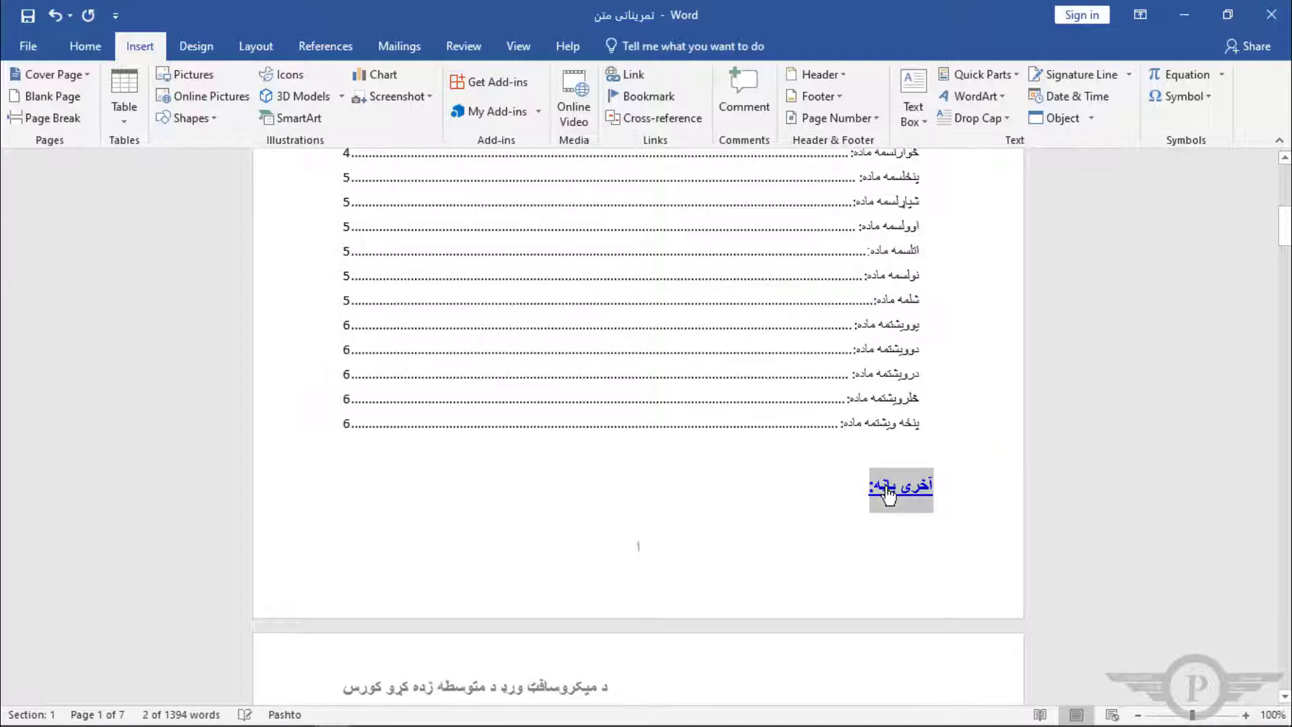
ctrl+click(885, 487)
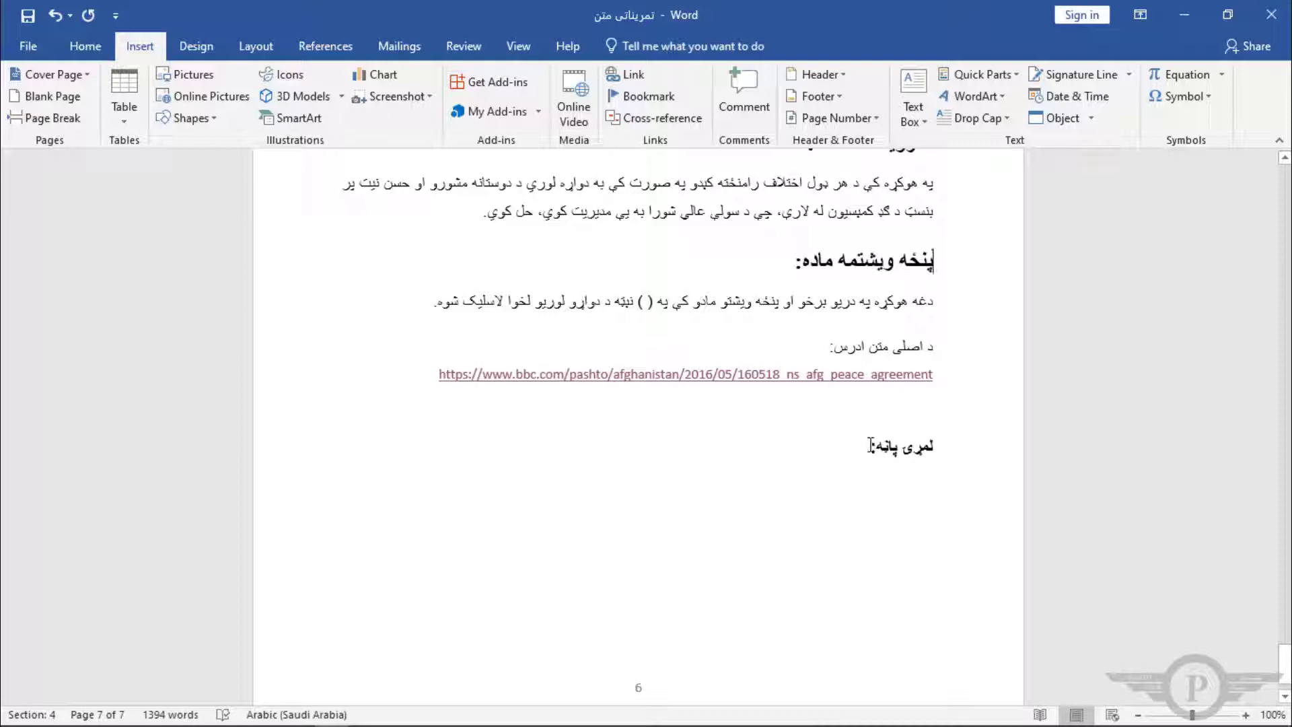
Step: Start a hyperlink to an existing file for the "لمړۍ پاڼه:" text on the last page, checking the current folder, browsed pages and recent files
drag(870, 446, 915, 477)
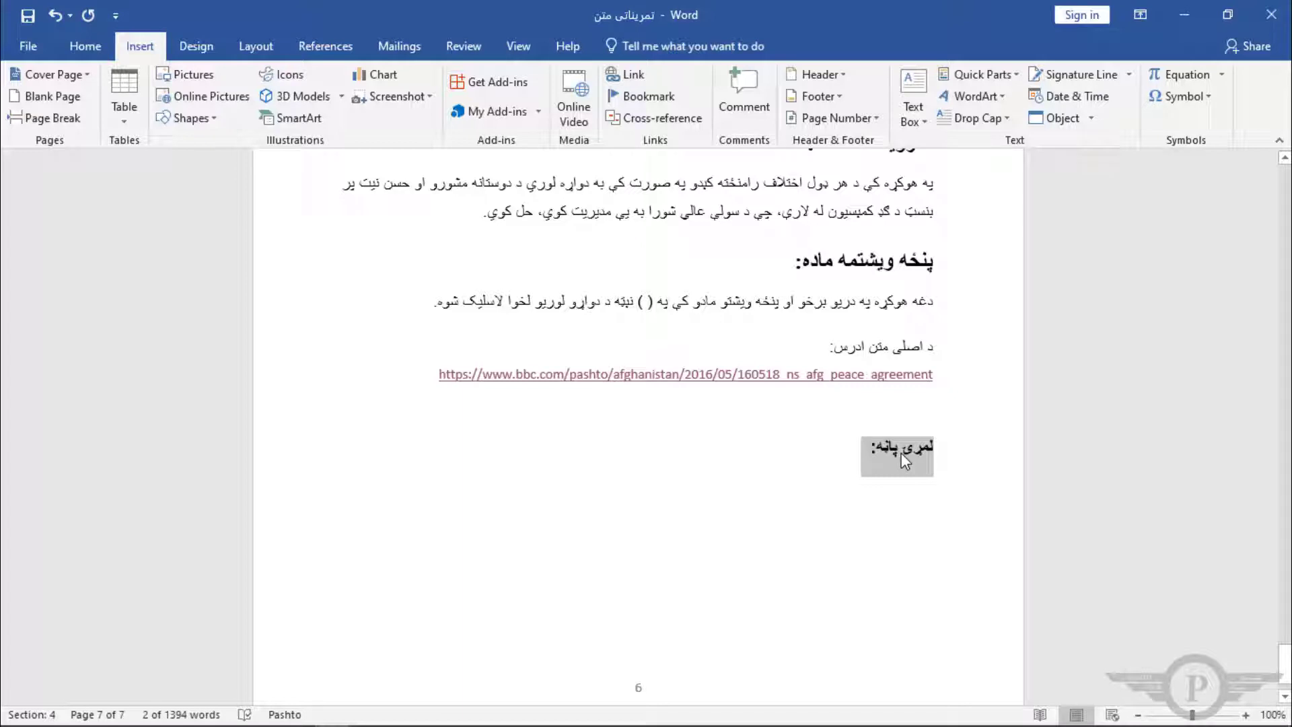
click(638, 82)
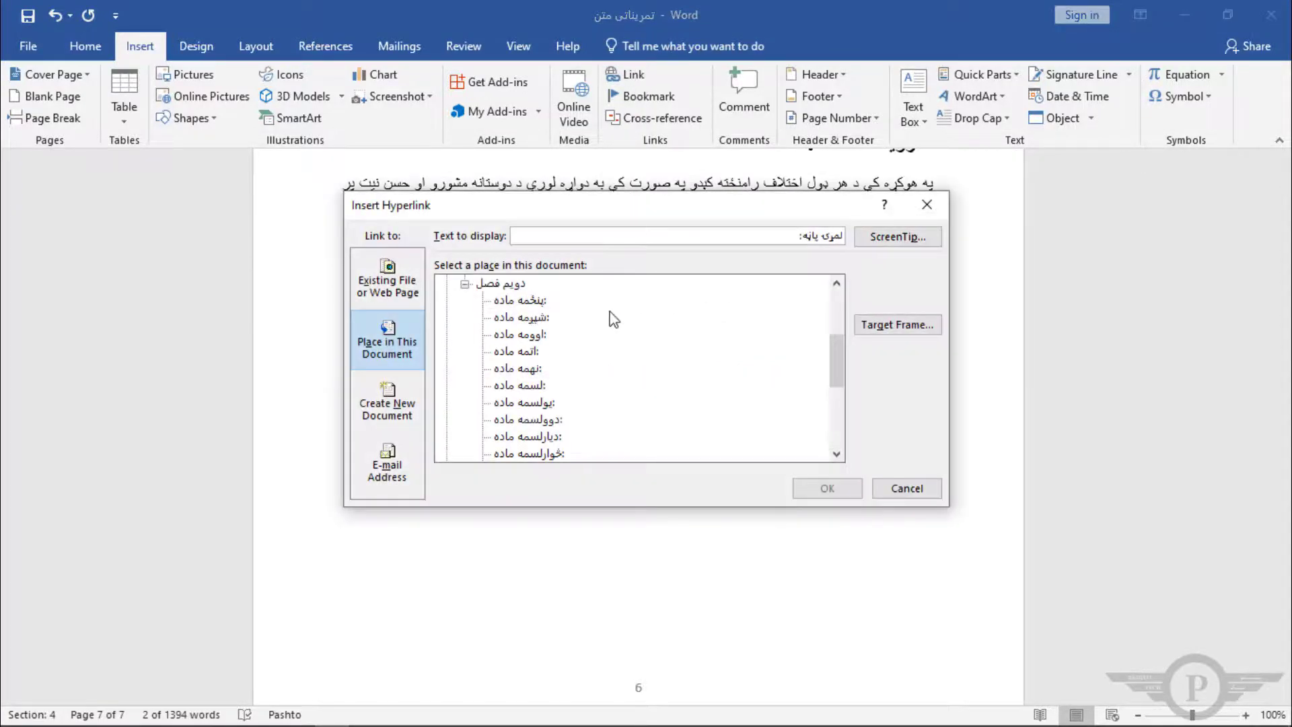
click(412, 300)
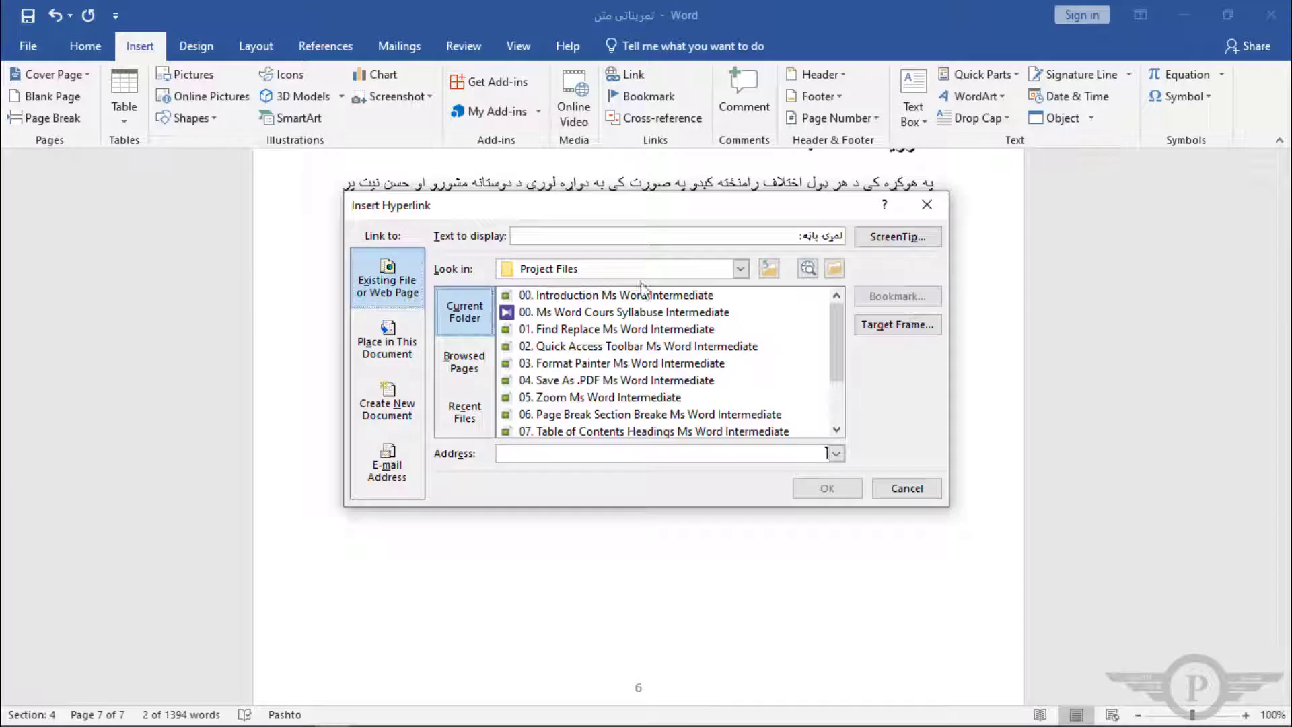
drag(839, 344, 834, 398)
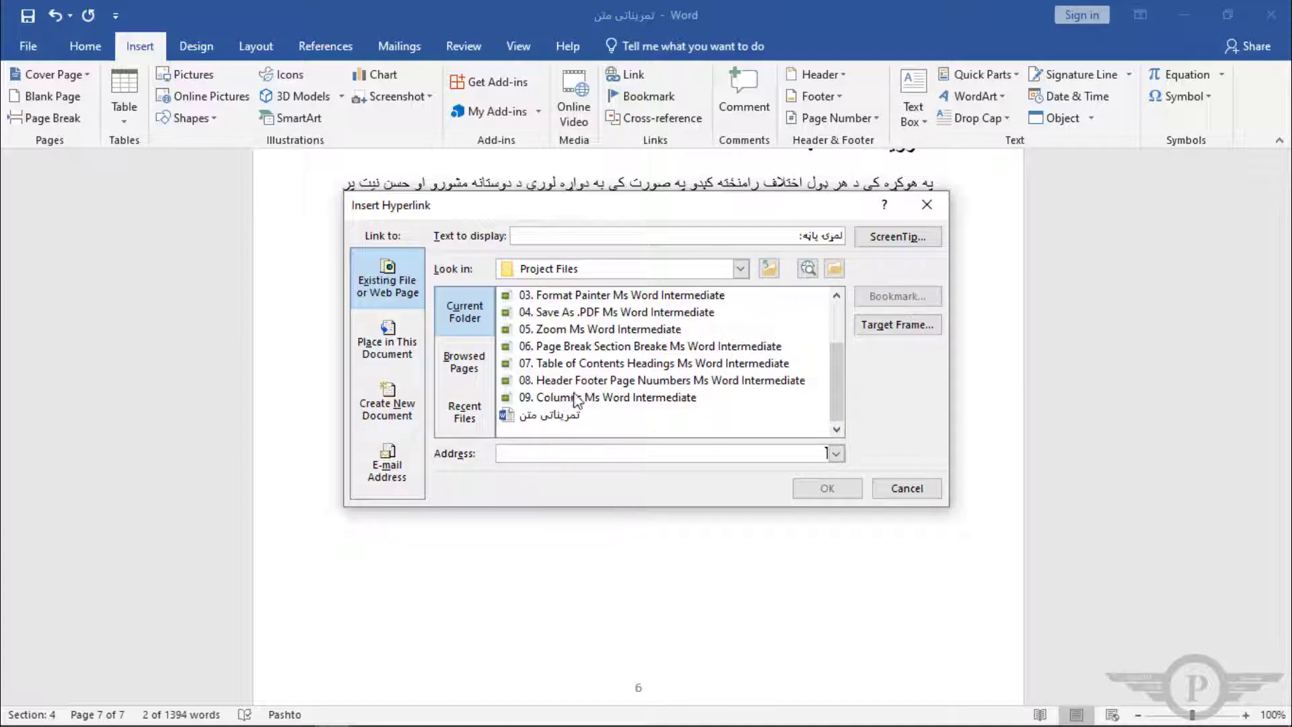
click(474, 365)
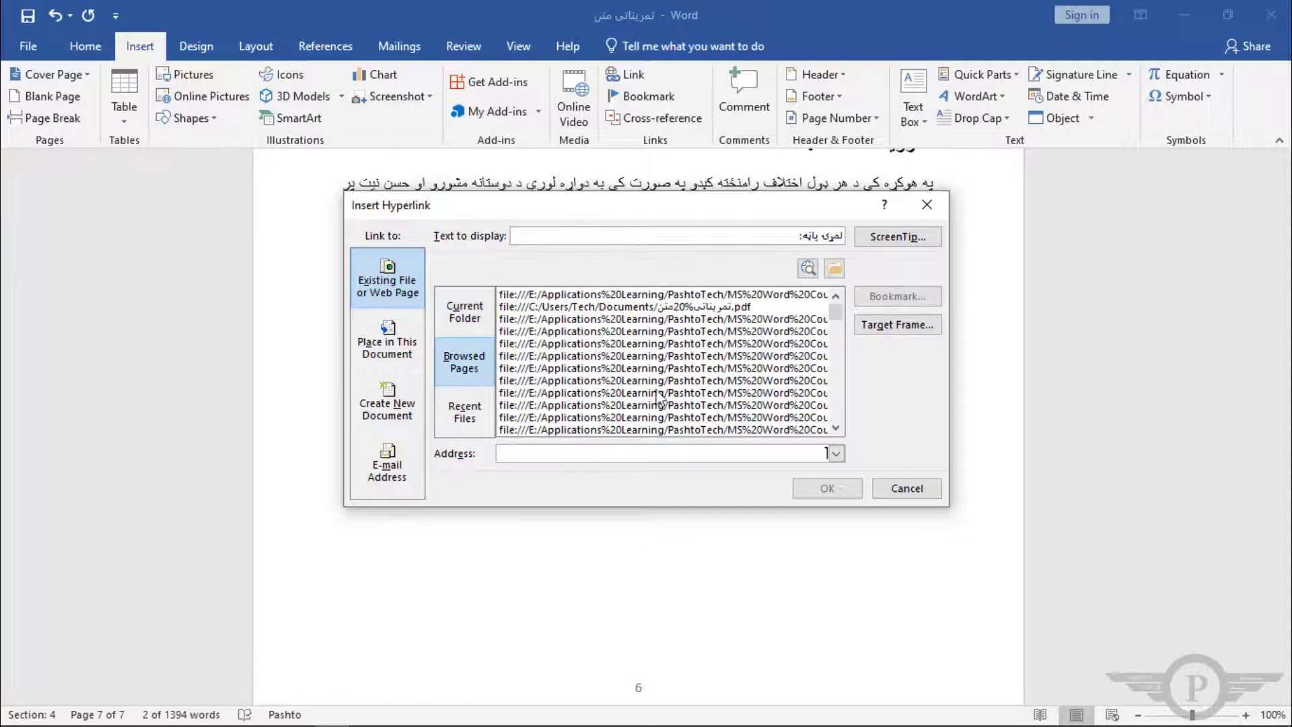
click(473, 419)
click(482, 356)
Step: Set the link's address to the PDF file "تمریناتی متن" from the Documents folder
click(835, 268)
click(431, 405)
click(571, 397)
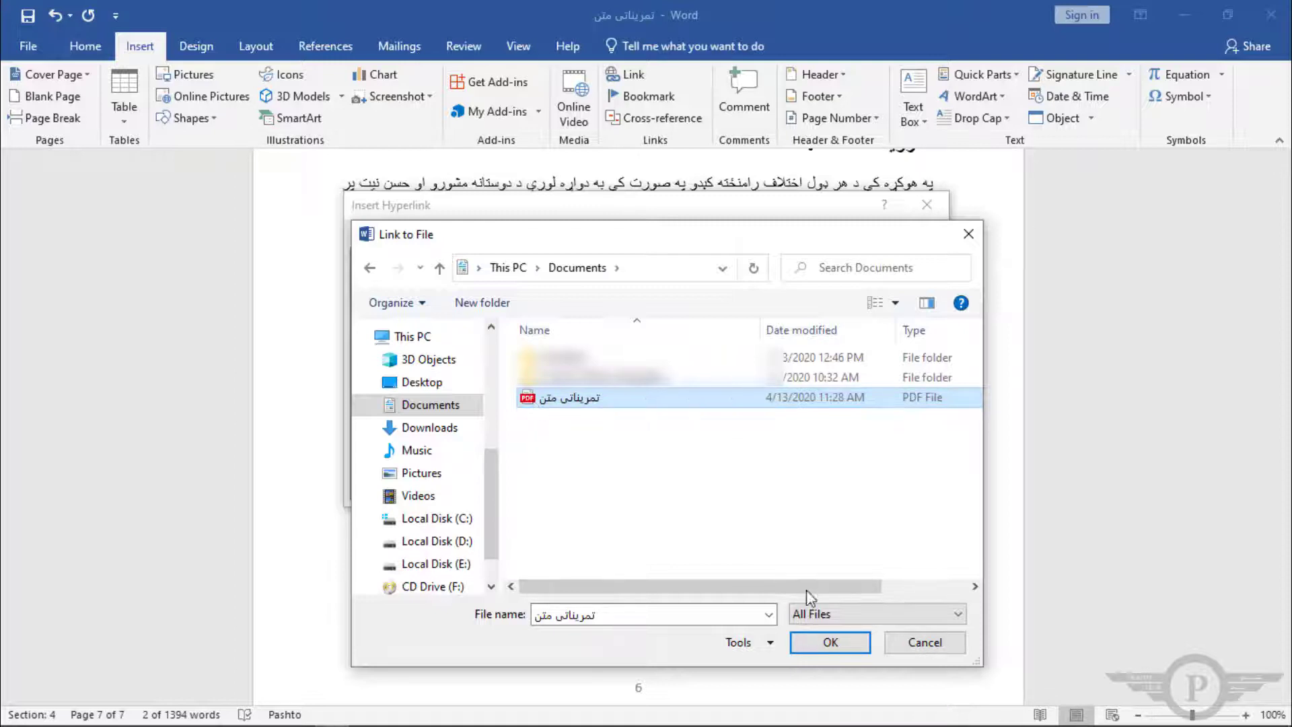
click(842, 643)
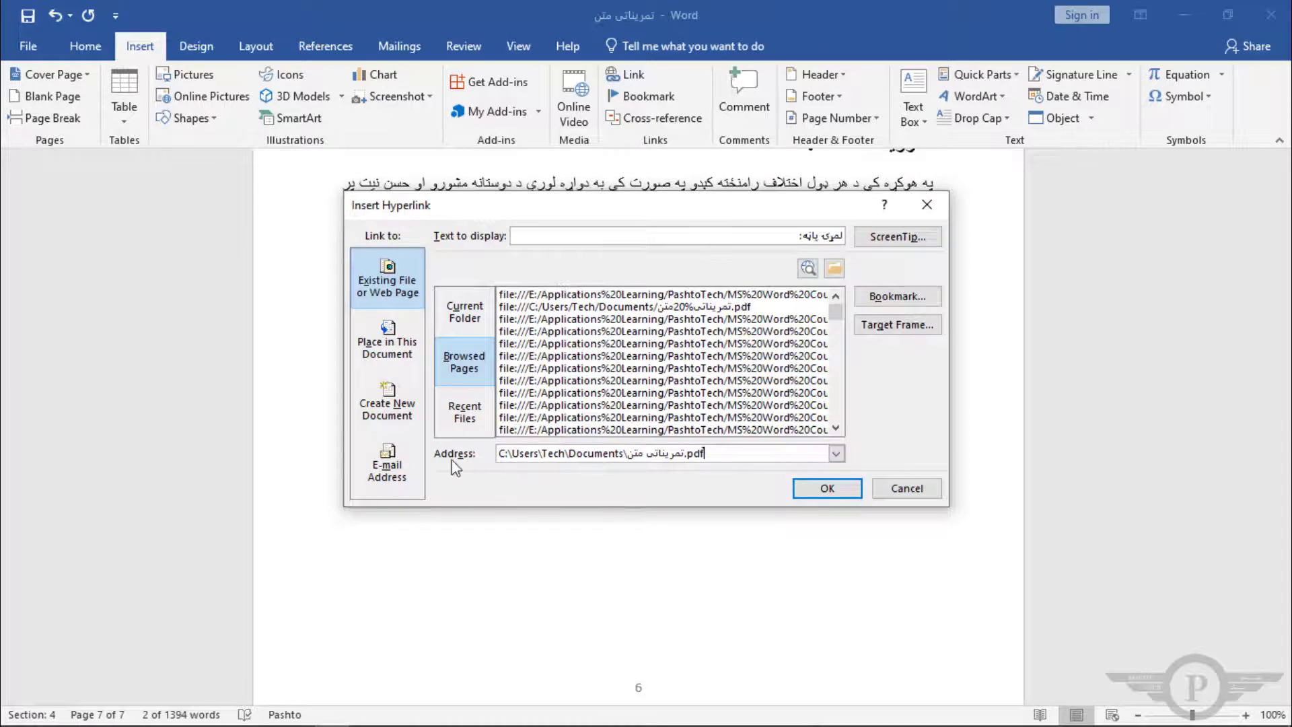
drag(722, 454, 485, 458)
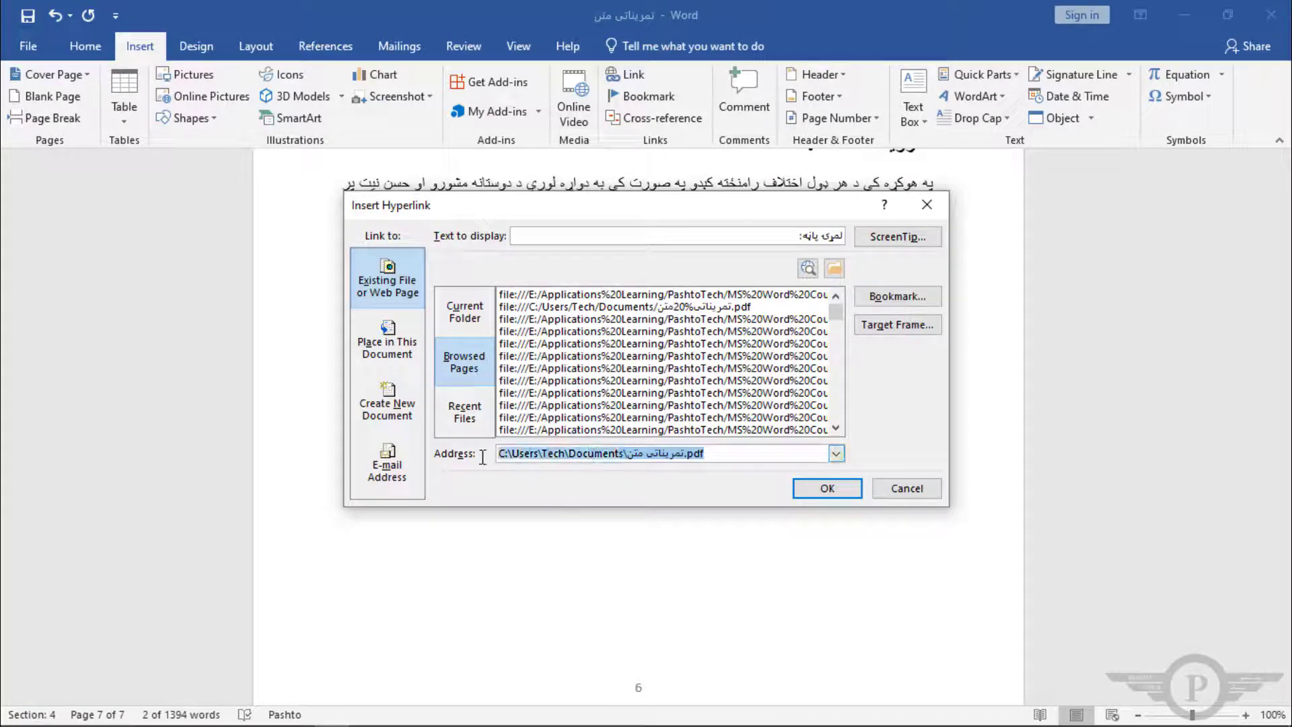
Step: Change the link's display text to "تمریناتی متن" and insert the hyperlink
drag(771, 236, 894, 228)
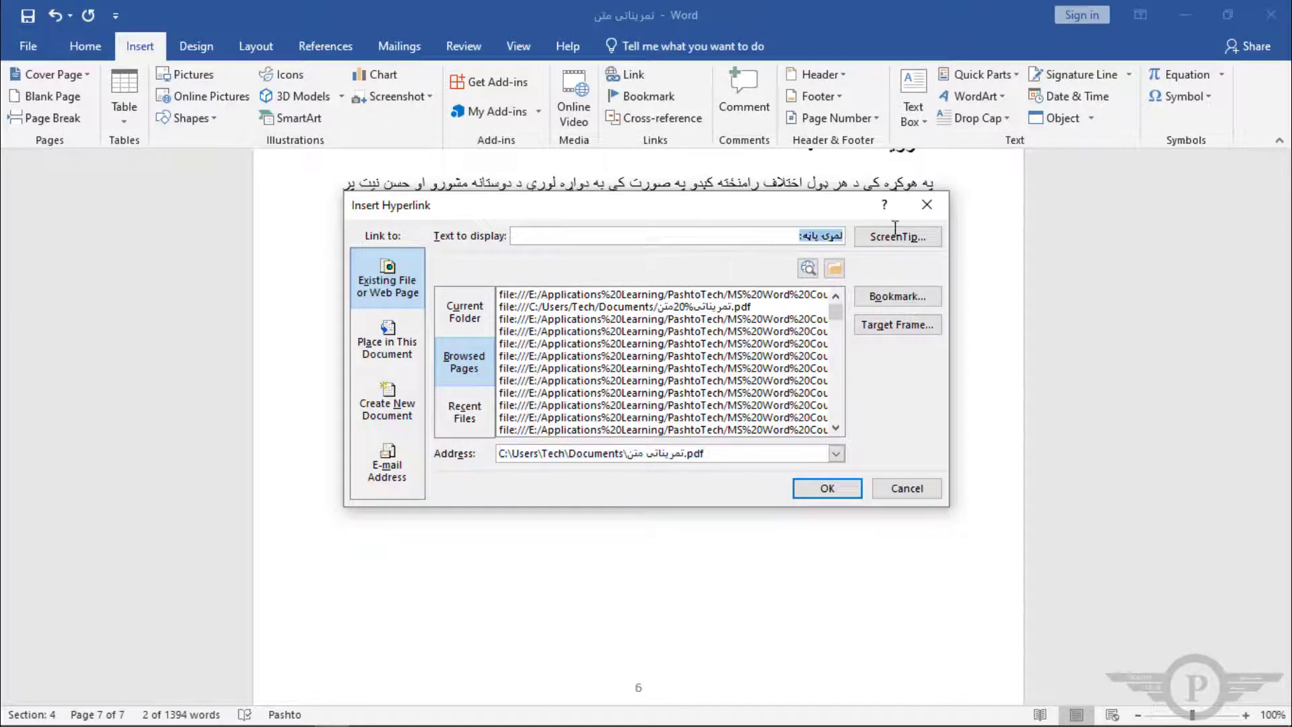
text(ت)
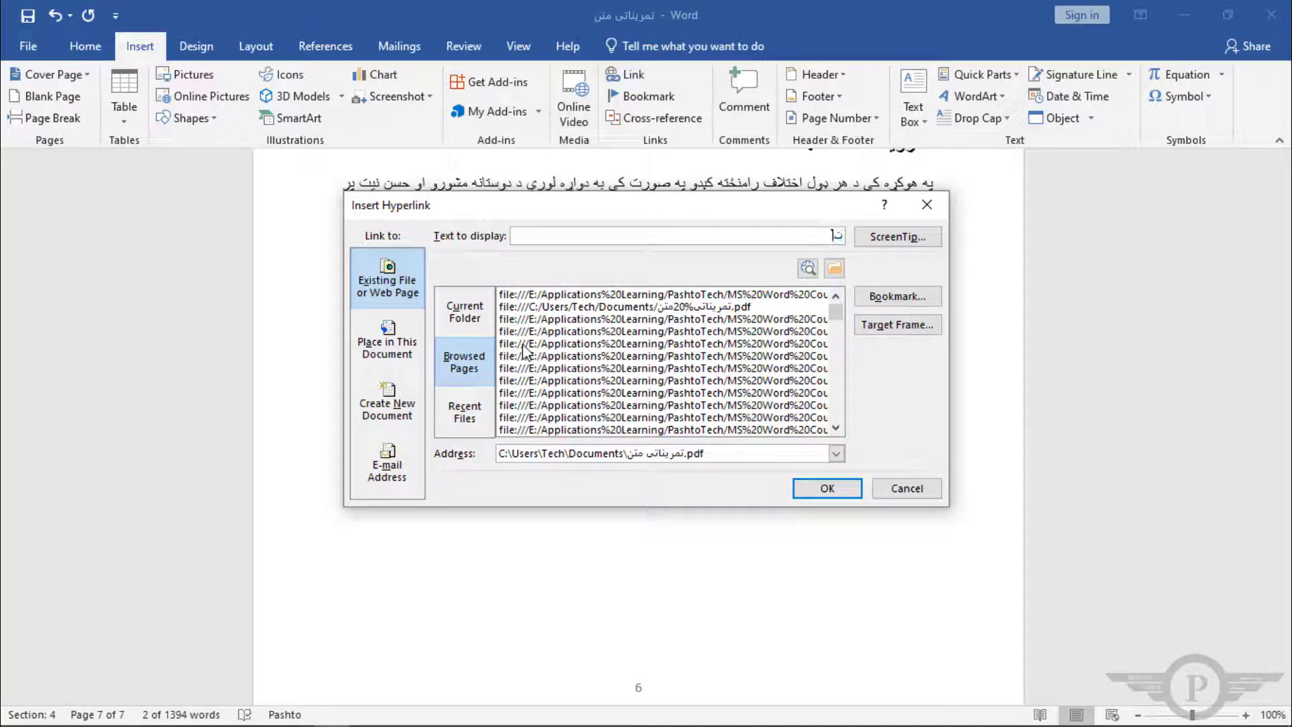
text(مرینات)
key(BackSpace)
text(تی)
text( د)
text(تن)
click(838, 489)
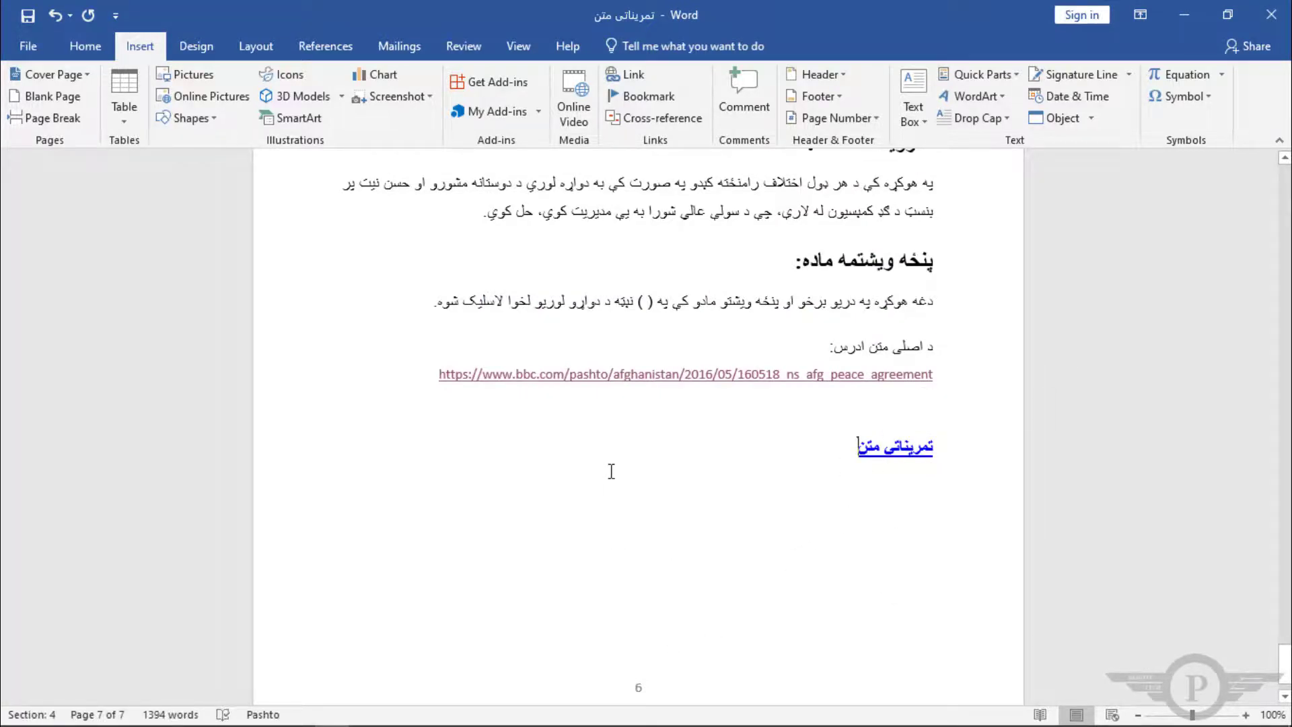
scroll(611, 471, up, 8)
scroll(611, 471, up, 6)
scroll(613, 479, up, 8)
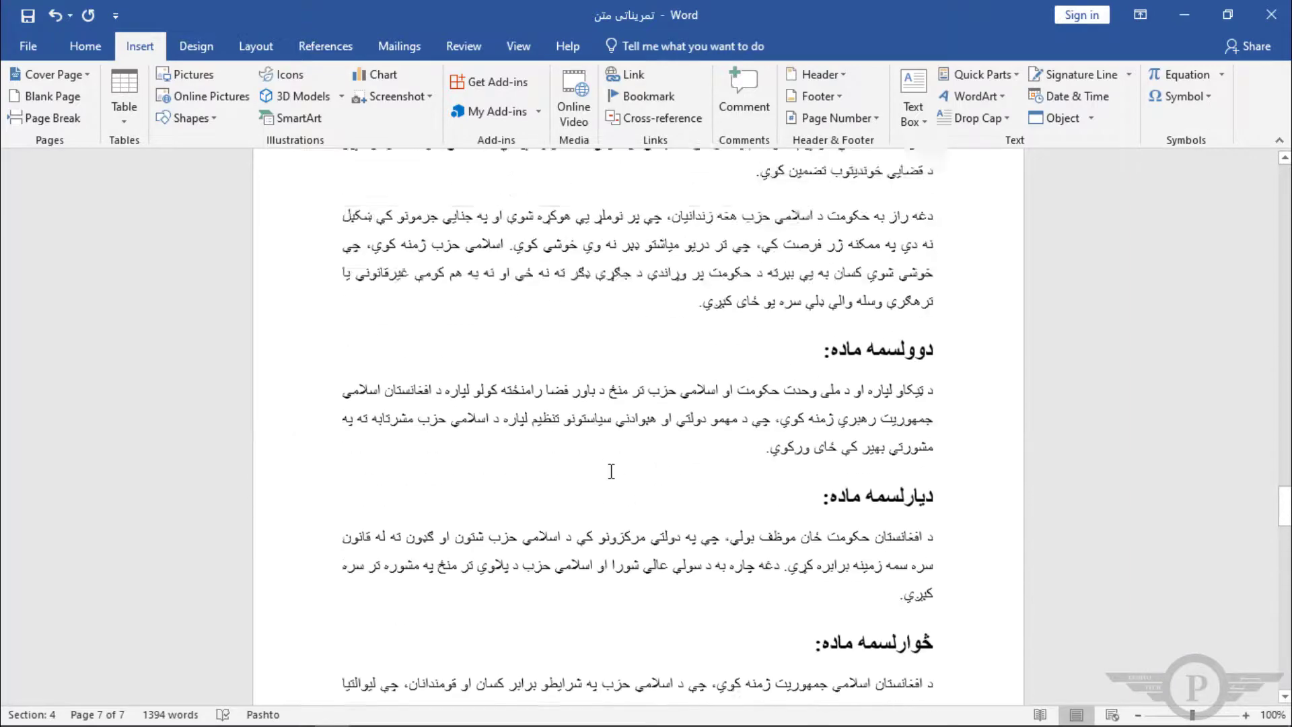
scroll(611, 471, up, 9)
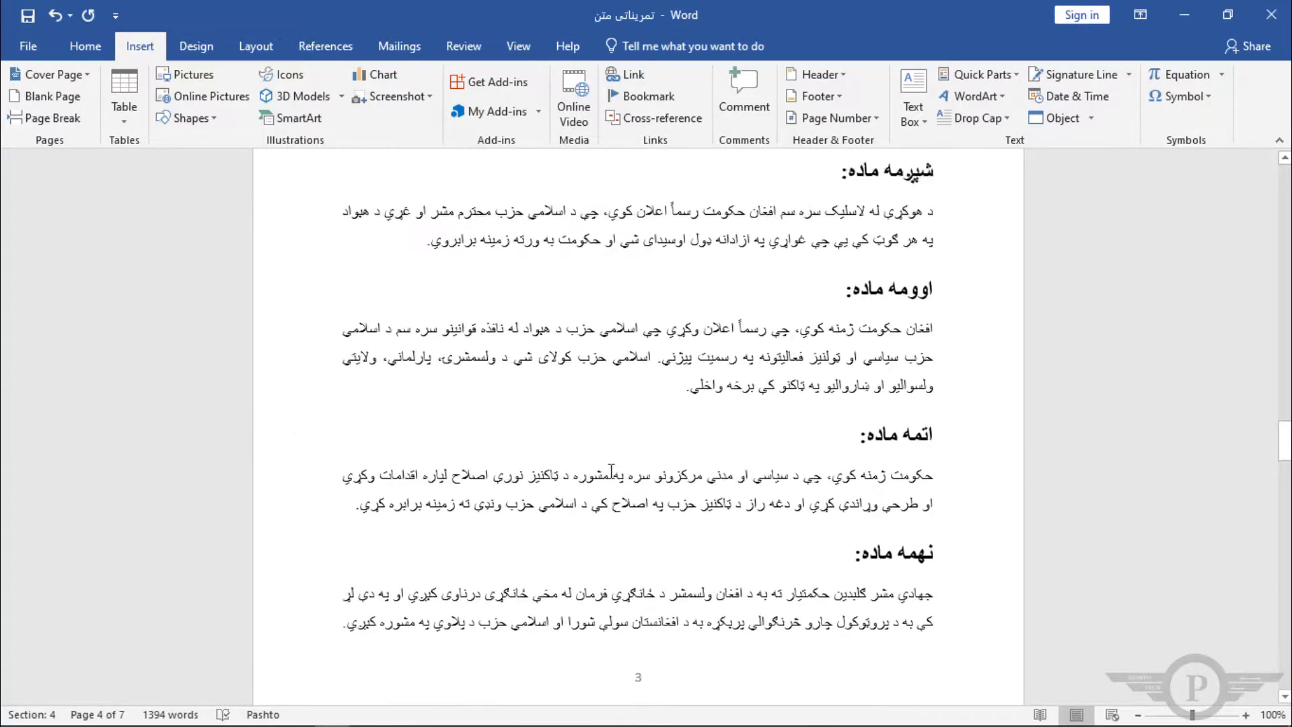
scroll(611, 471, down, 15)
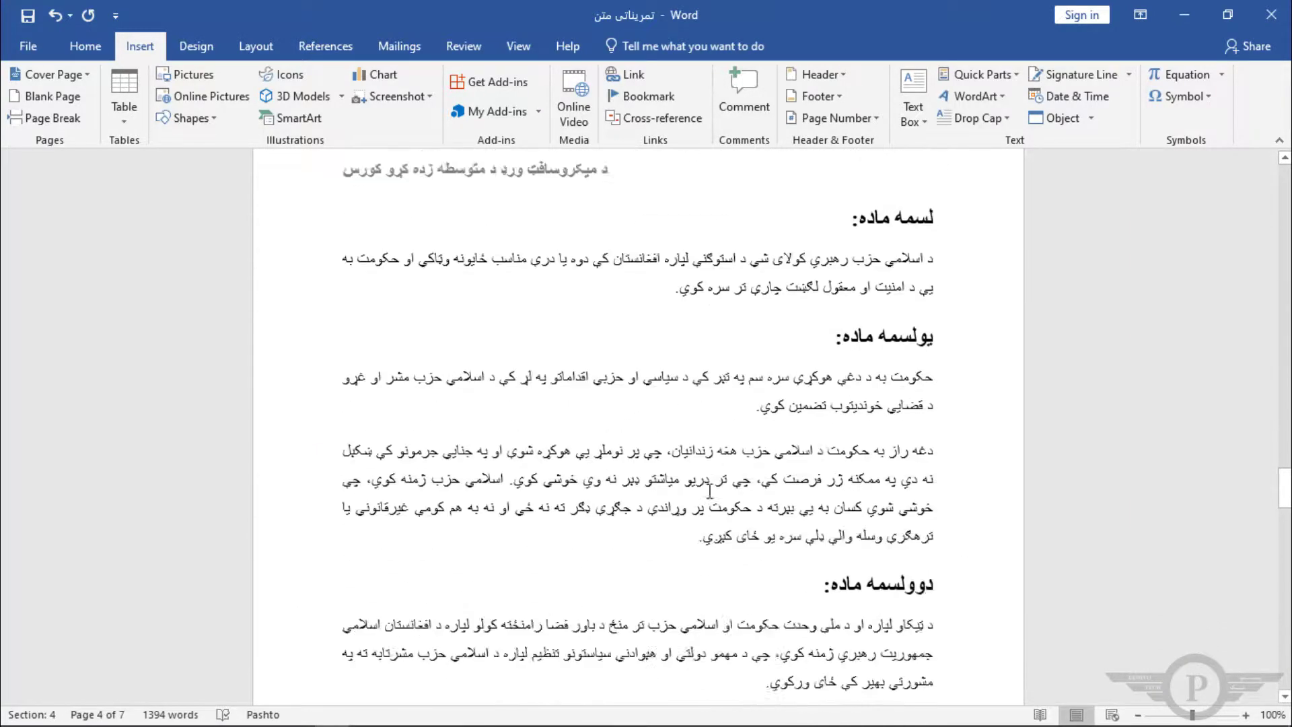
scroll(732, 473, down, 15)
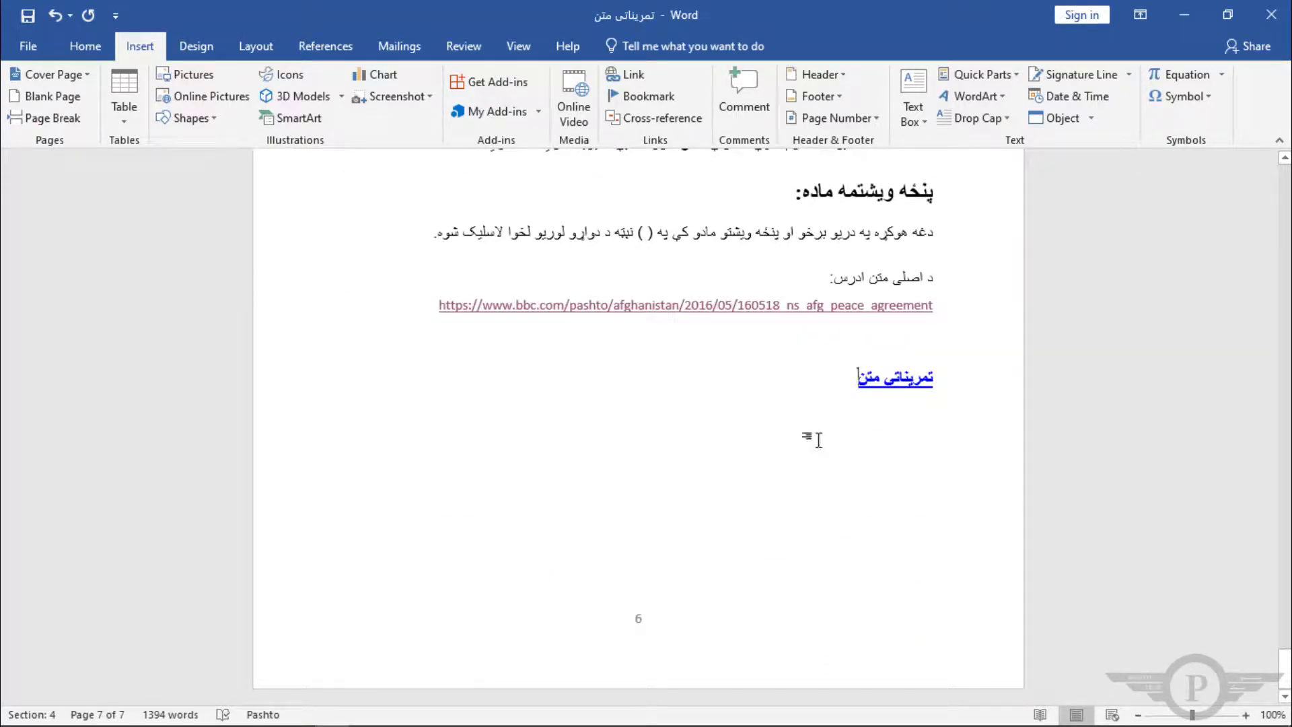
Step: Follow the "تمریناتی متن" link on the last page, look through the linked PDF, and return to the Word document
ctrl+click(902, 382)
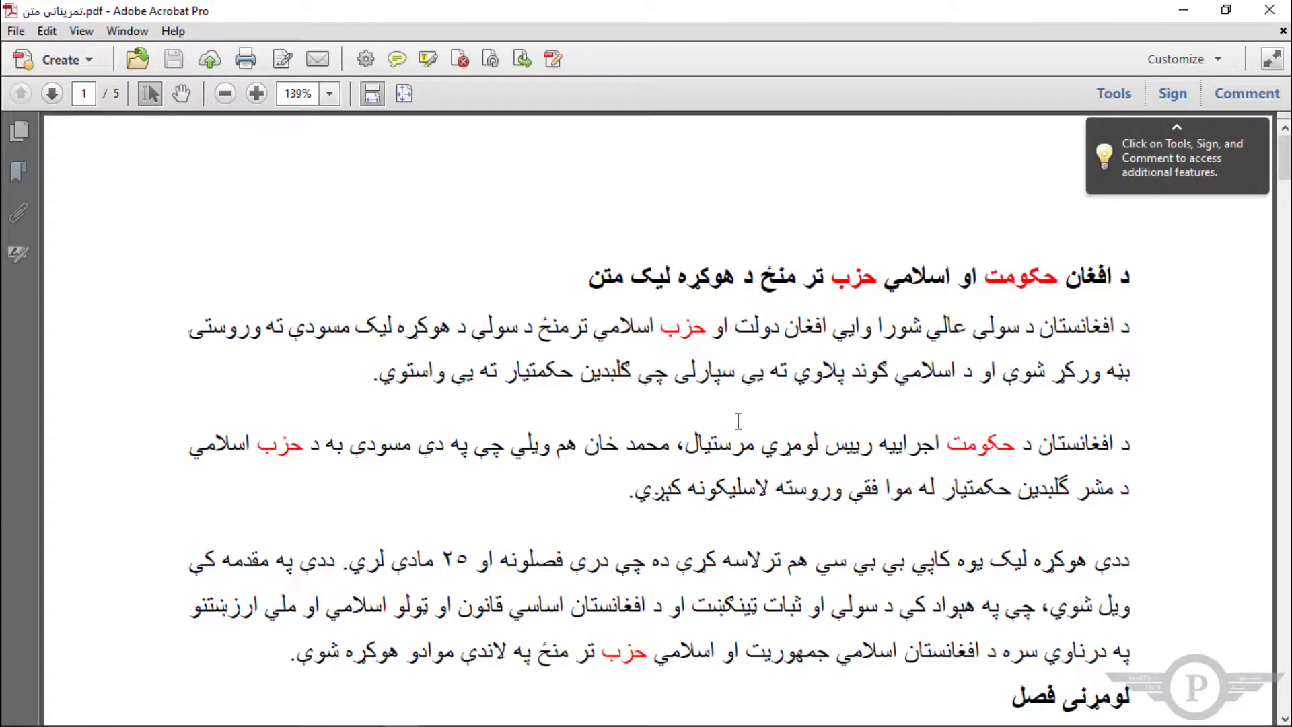
scroll(1044, 323, down, 10)
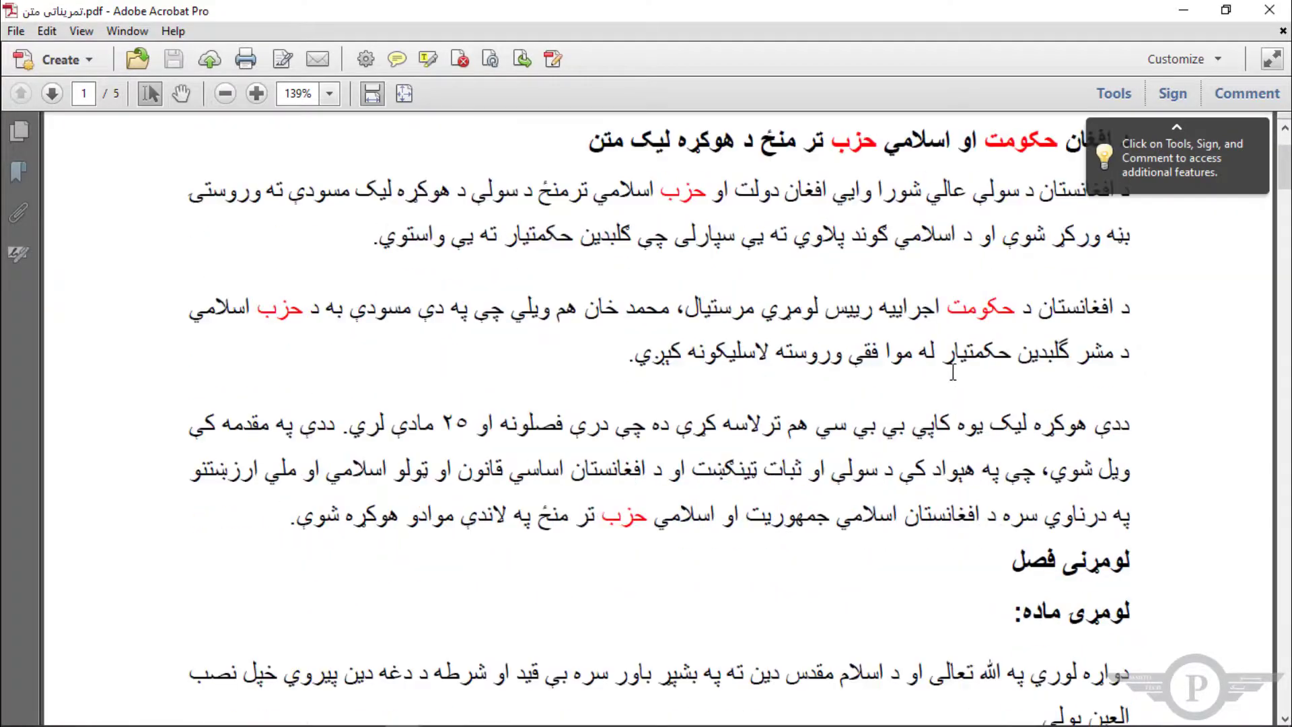
scroll(830, 339, down, 1)
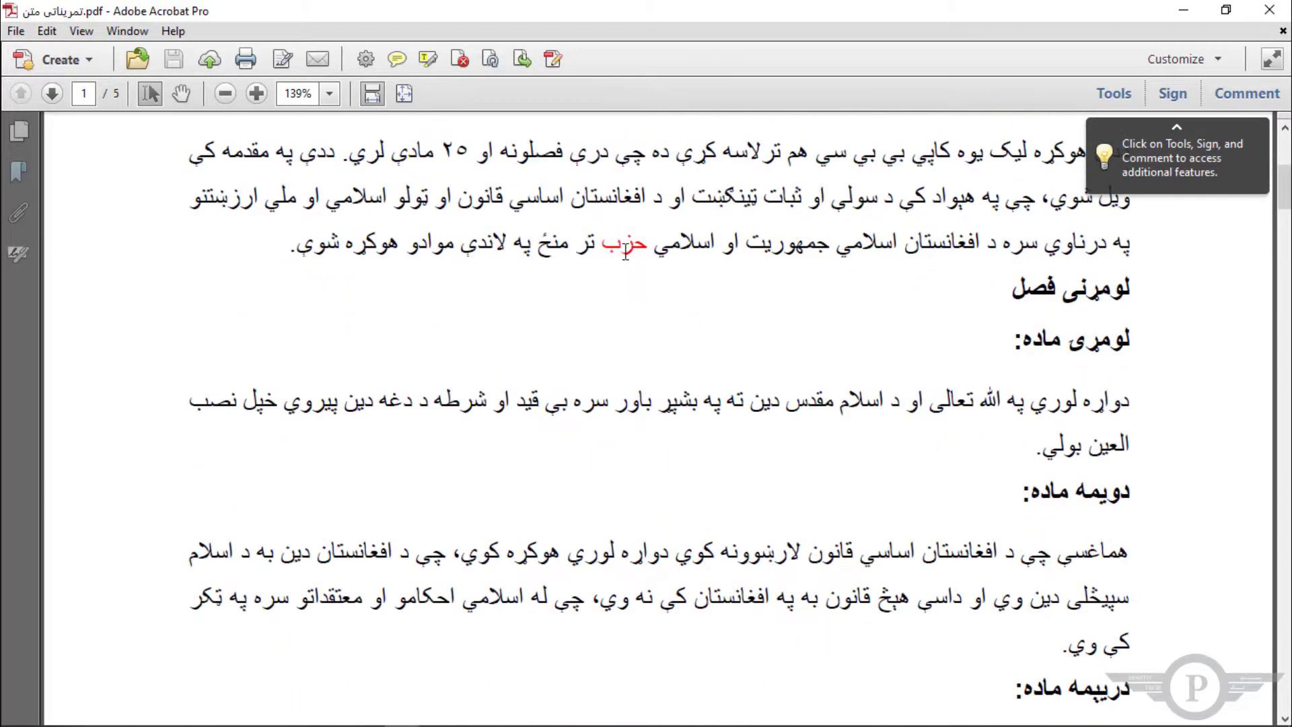
scroll(792, 418, down, 20)
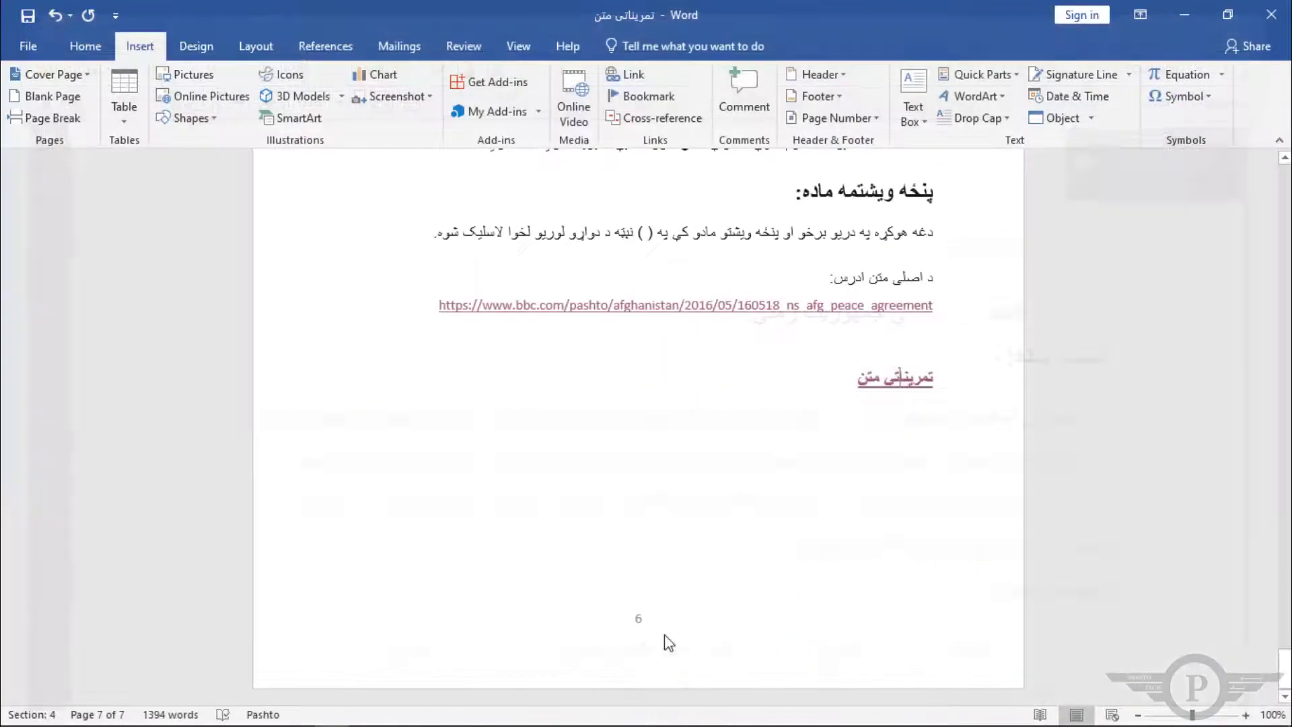
scroll(775, 421, up, 3)
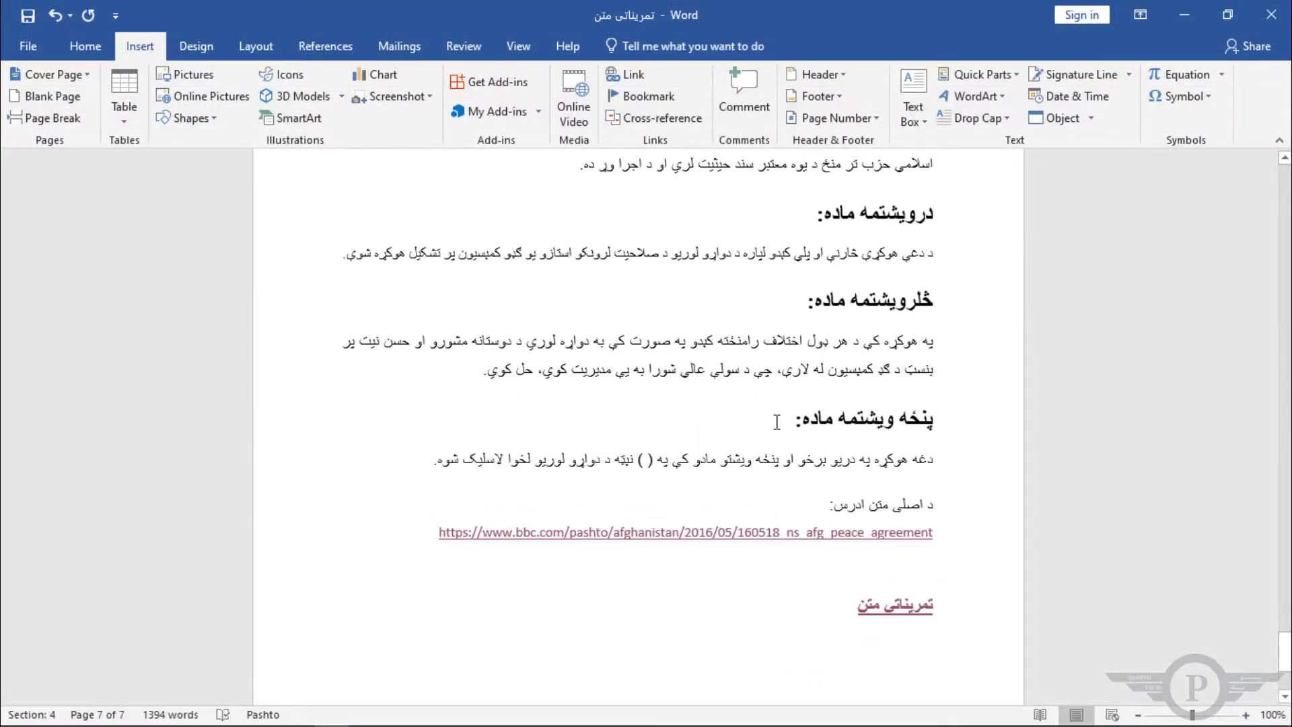